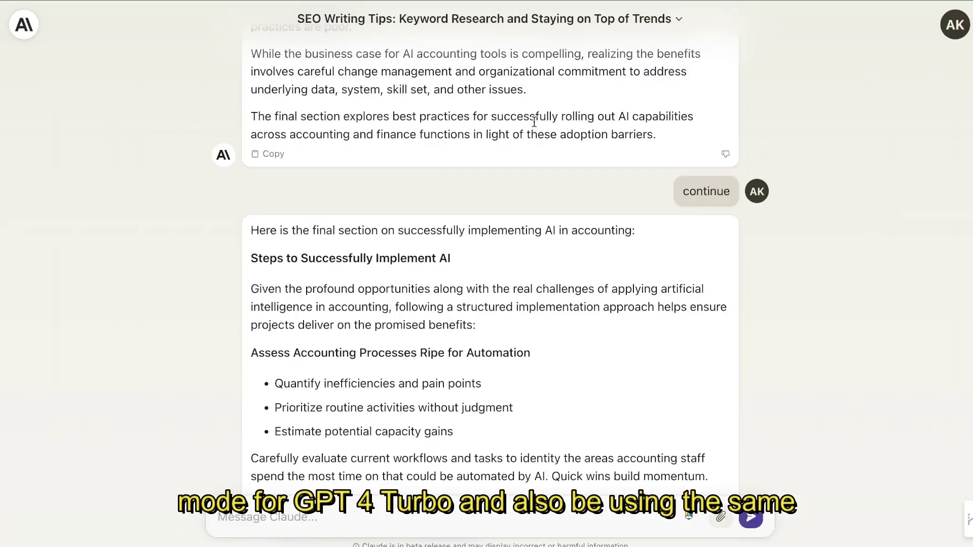
# Start a new Originality.ai scan and put the cursor in the empty content area.
pyautogui.scroll(-10, 534, 121)
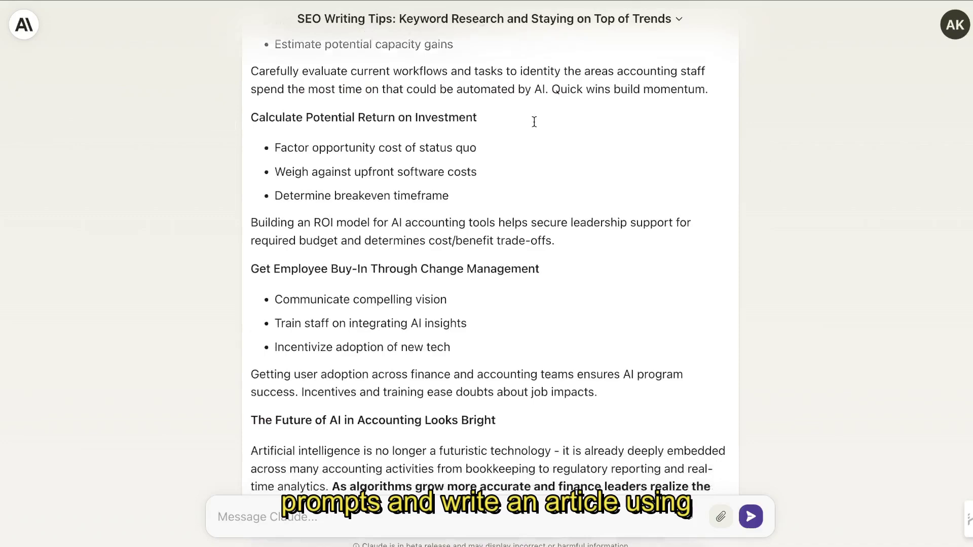
pyautogui.scroll(15, 534, 121)
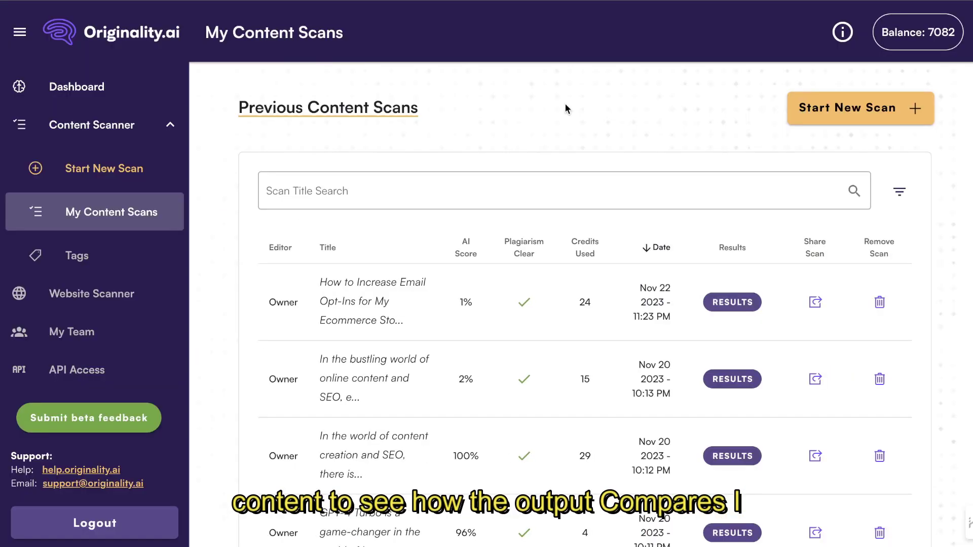
pyautogui.click(801, 108)
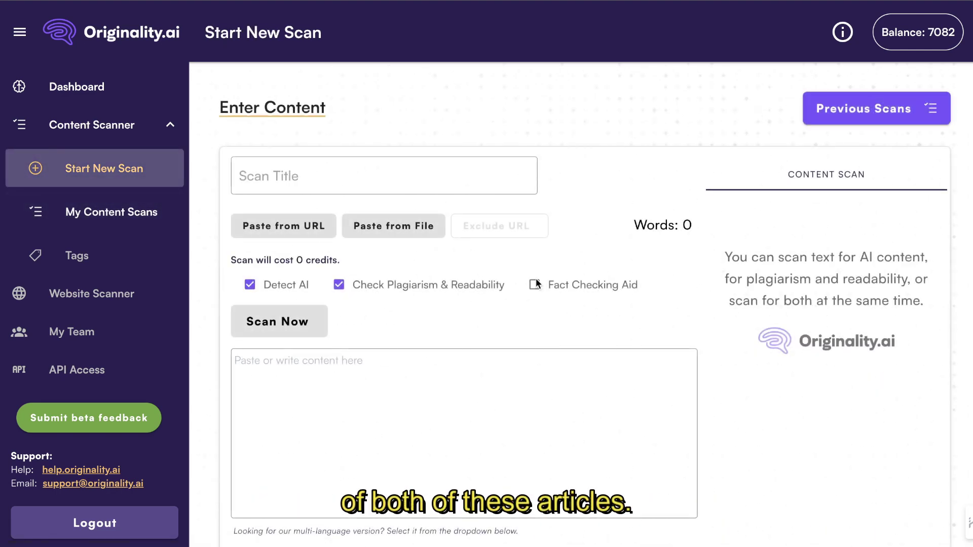
pyautogui.click(469, 395)
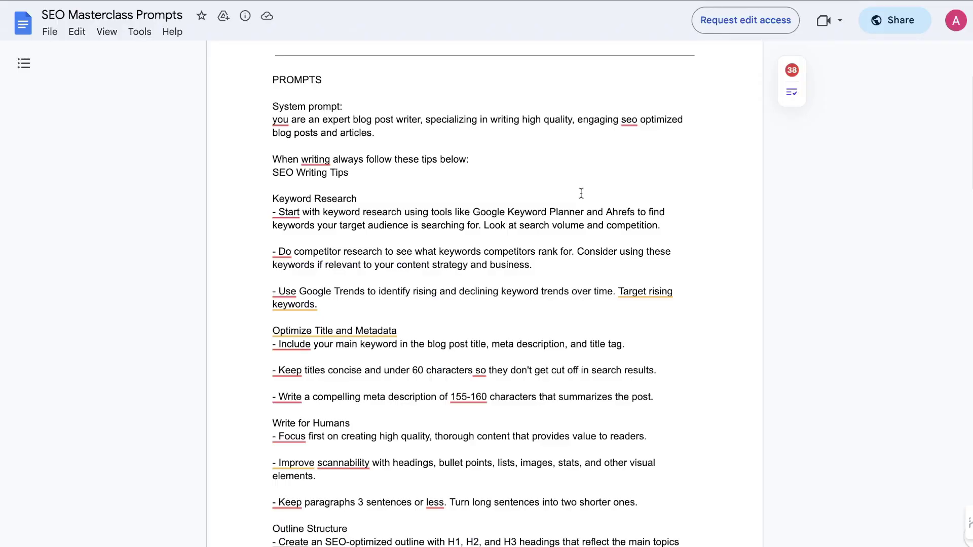
# Select the SEO tips from 'Optimize Title and Metadata' through 'Avoid Keyword Stuffing' in the prompts doc.
pyautogui.scroll(-20, 452, 103)
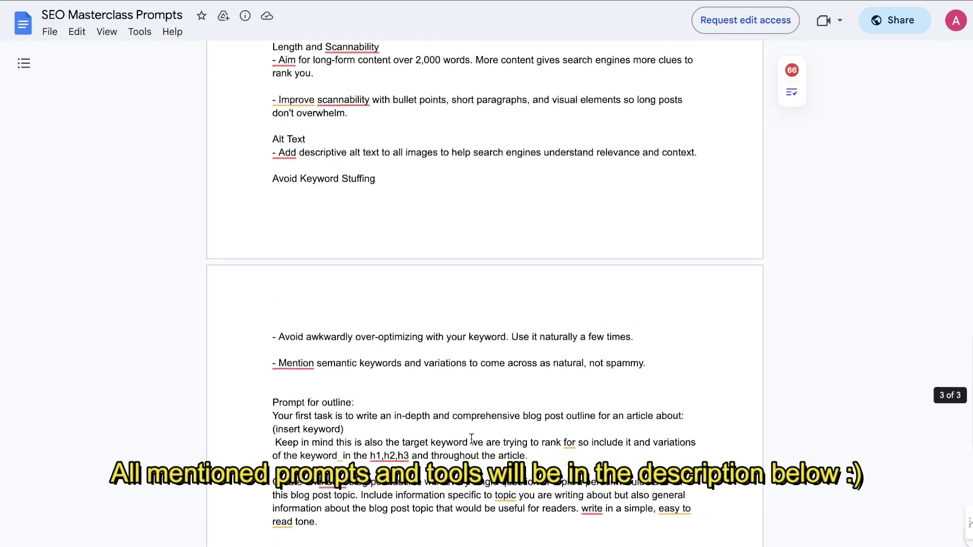
pyautogui.scroll(-2, 471, 439)
pyautogui.scroll(1, 654, 345)
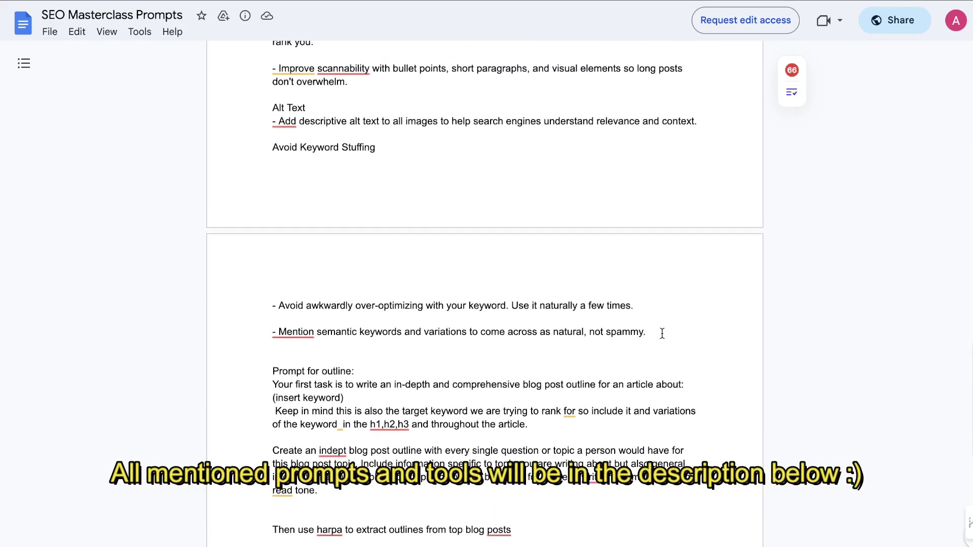
pyautogui.moveTo(654, 332); pyautogui.dragTo(284, 452)
pyautogui.scroll(12, 588, 257)
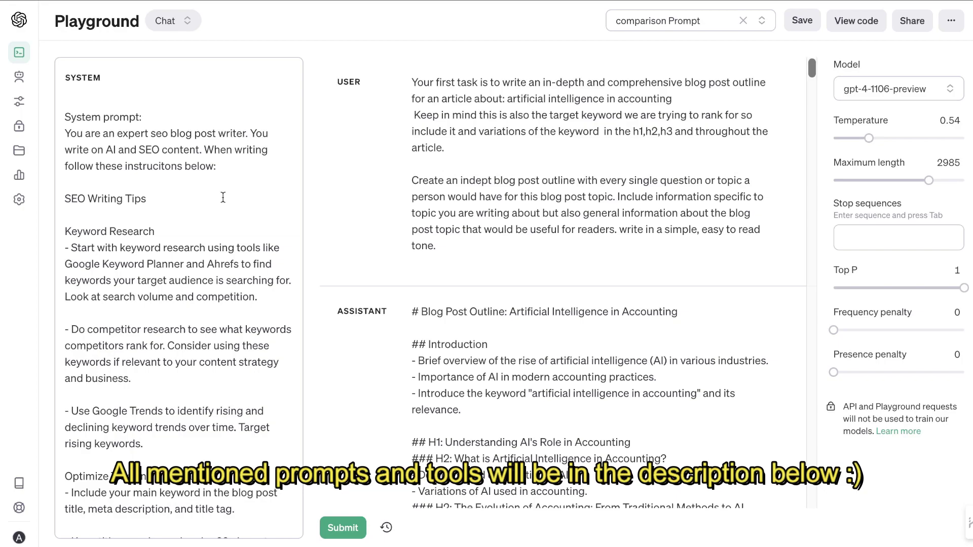
# Preview the attached paste.txt SEO instructions file in the Claude chat, then close it.
pyautogui.scroll(-10, 223, 196)
pyautogui.scroll(-2, 223, 197)
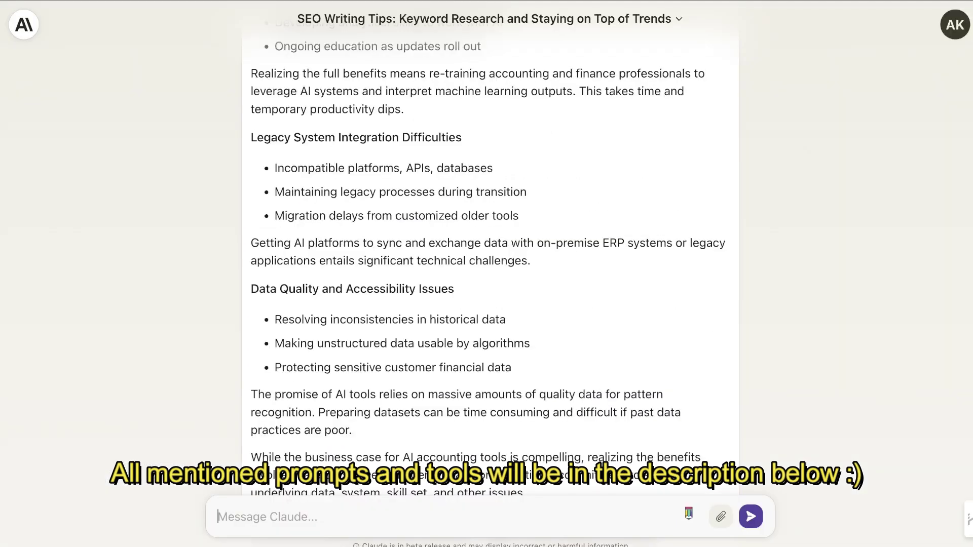
pyautogui.scroll(10, 543, 126)
pyautogui.scroll(10, 543, 127)
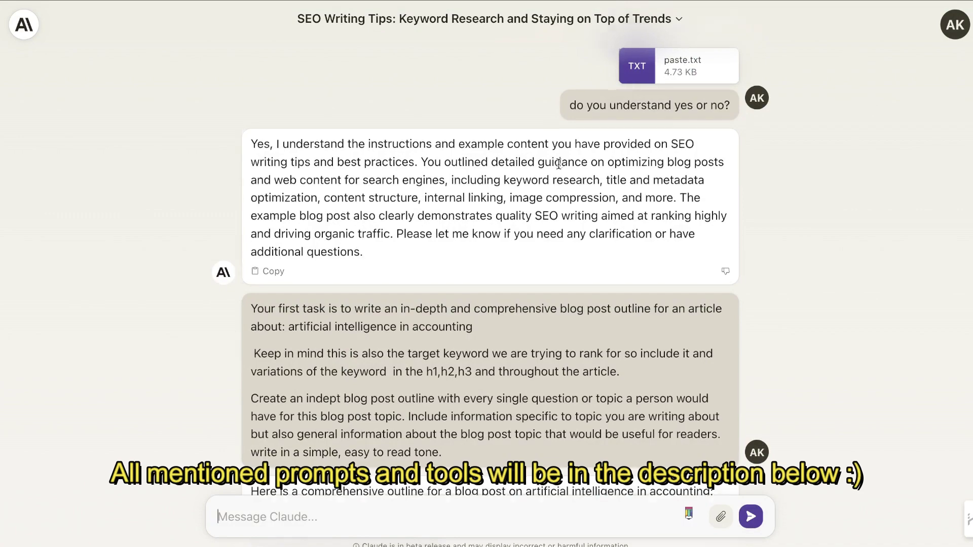
pyautogui.scroll(-1, 617, 135)
pyautogui.scroll(1, 617, 132)
pyautogui.click(658, 56)
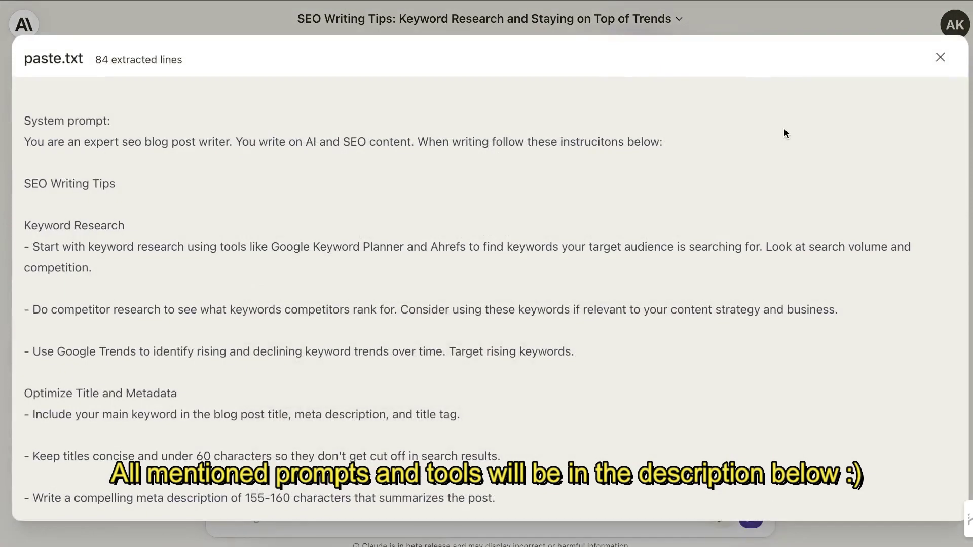
pyautogui.scroll(-5, 811, 117)
pyautogui.click(941, 57)
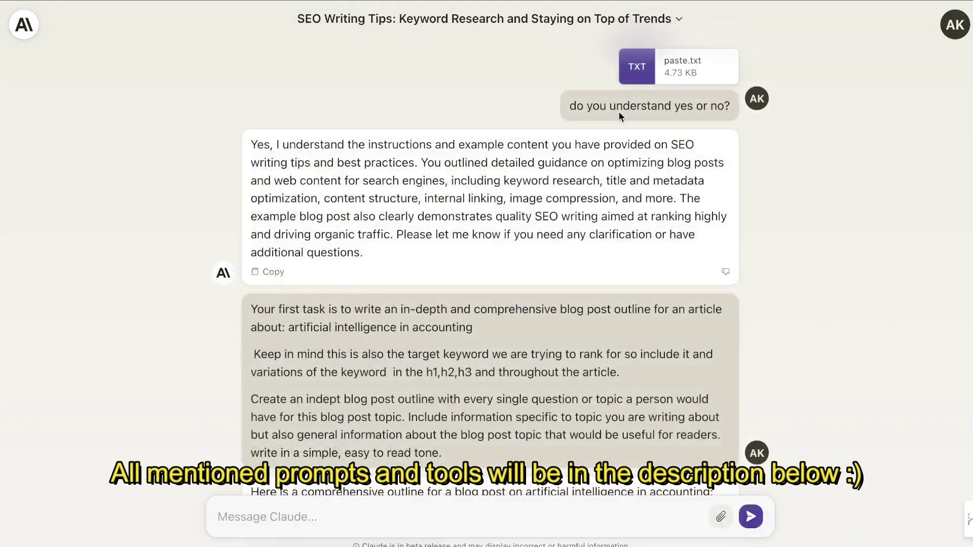
# Highlight the 'do you understand' question, then select the outline prompt paragraph in the prompts document.
pyautogui.moveTo(571, 105); pyautogui.dragTo(692, 104)
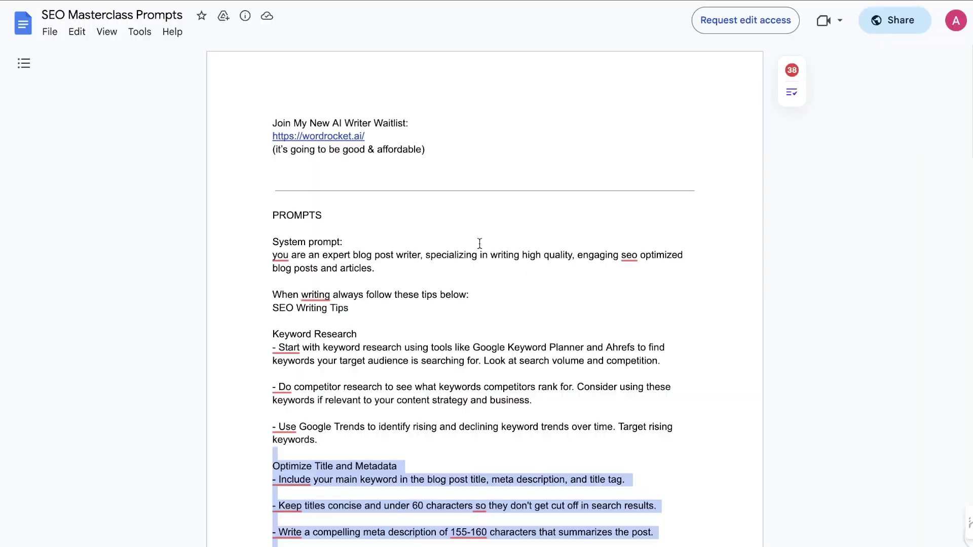
pyautogui.scroll(-8, 453, 262)
pyautogui.scroll(-8, 453, 263)
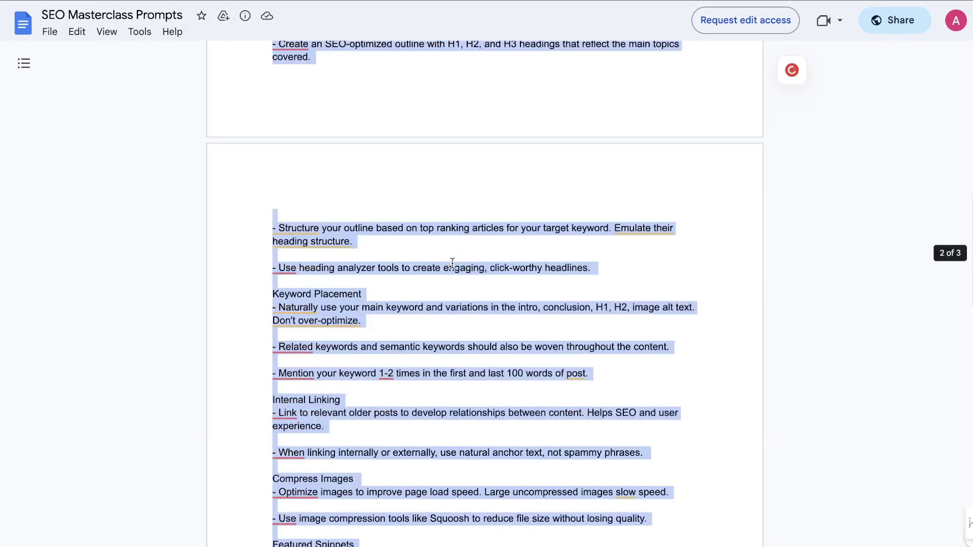
pyautogui.scroll(-16, 453, 263)
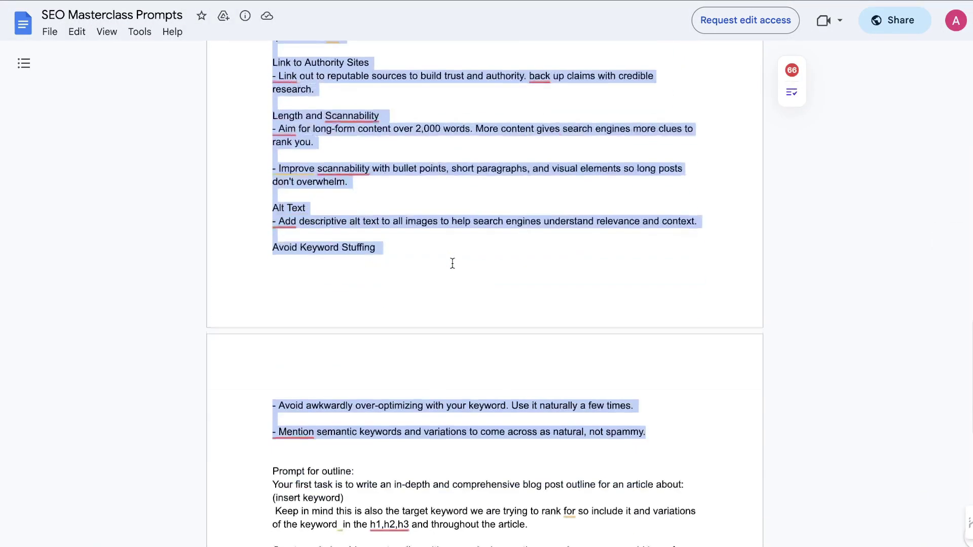
pyautogui.moveTo(357, 328); pyautogui.dragTo(259, 216)
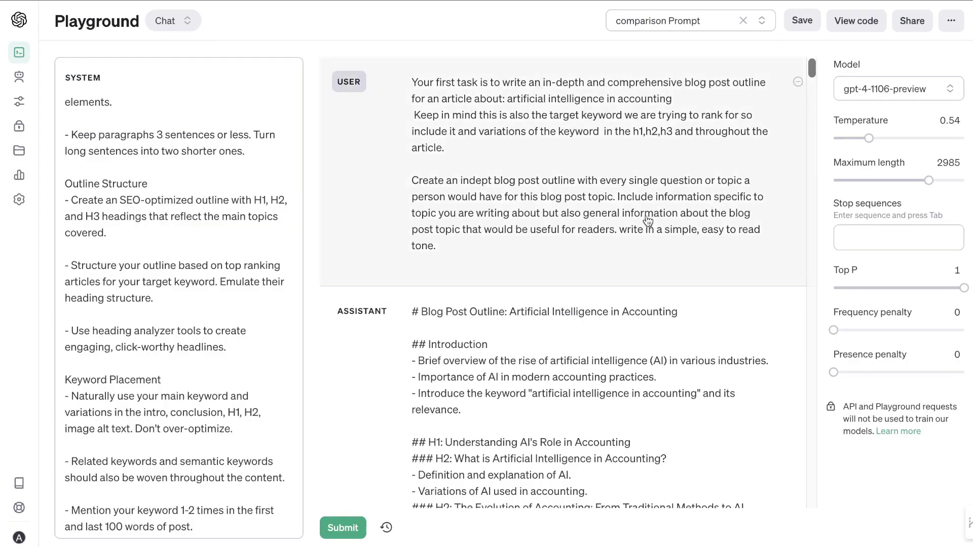
pyautogui.click(587, 149)
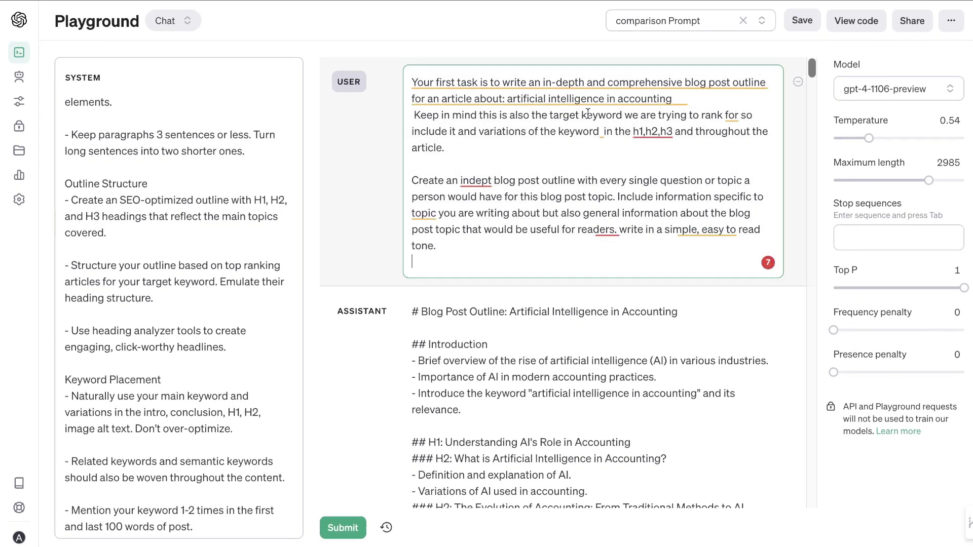
pyautogui.moveTo(684, 100); pyautogui.dragTo(507, 99)
pyautogui.click(522, 152)
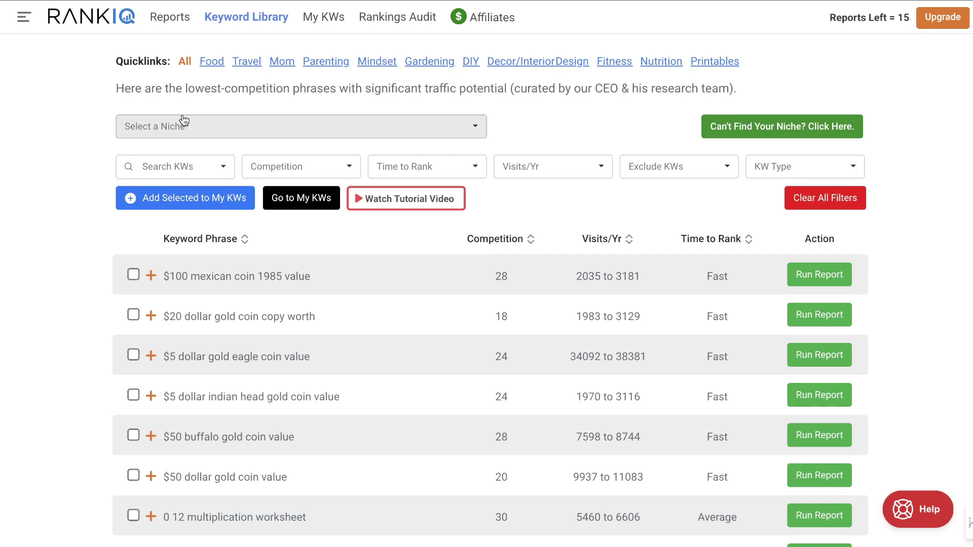
# Filter RankIQ's Keyword Library to the Business: AI (160) niche and scan the results.
pyautogui.click(182, 119)
pyautogui.click(202, 182)
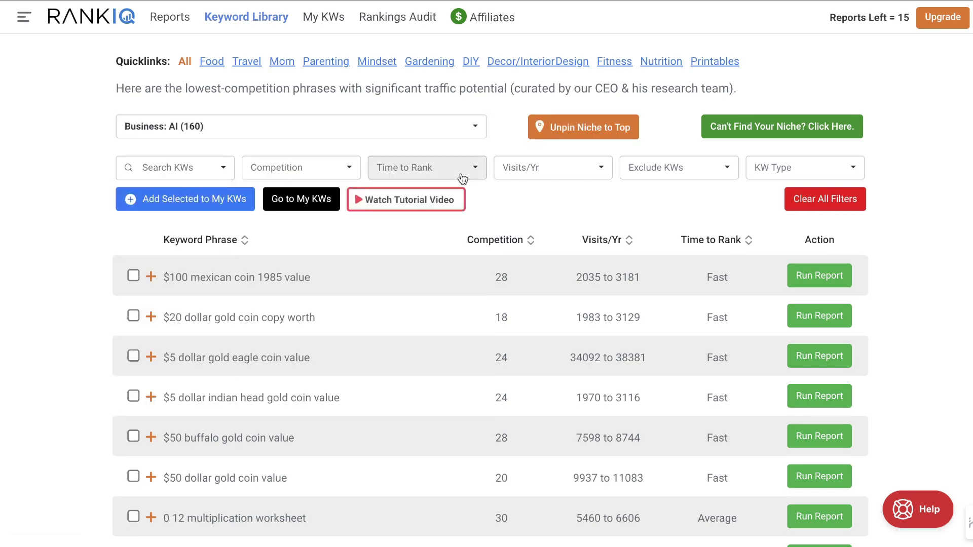
pyautogui.scroll(-6, 428, 252)
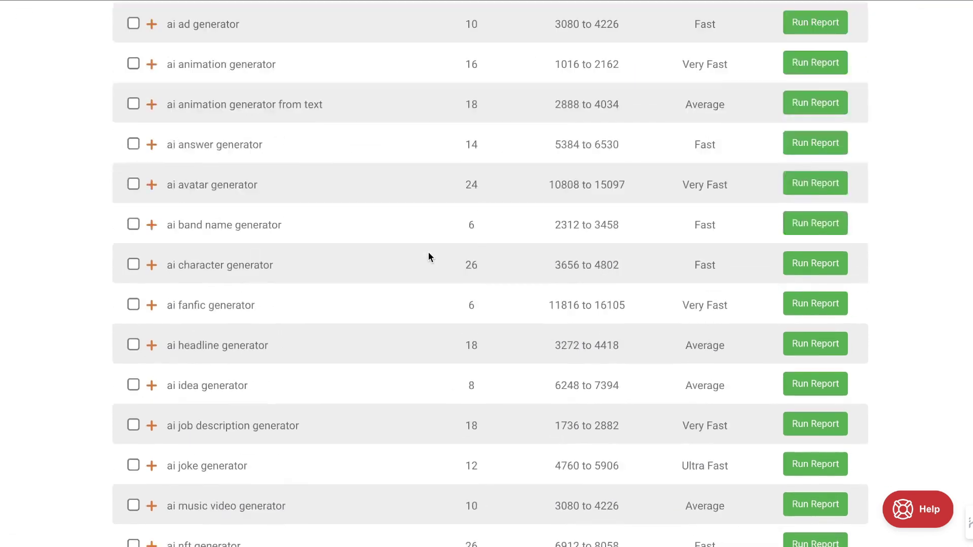
pyautogui.scroll(-1, 428, 252)
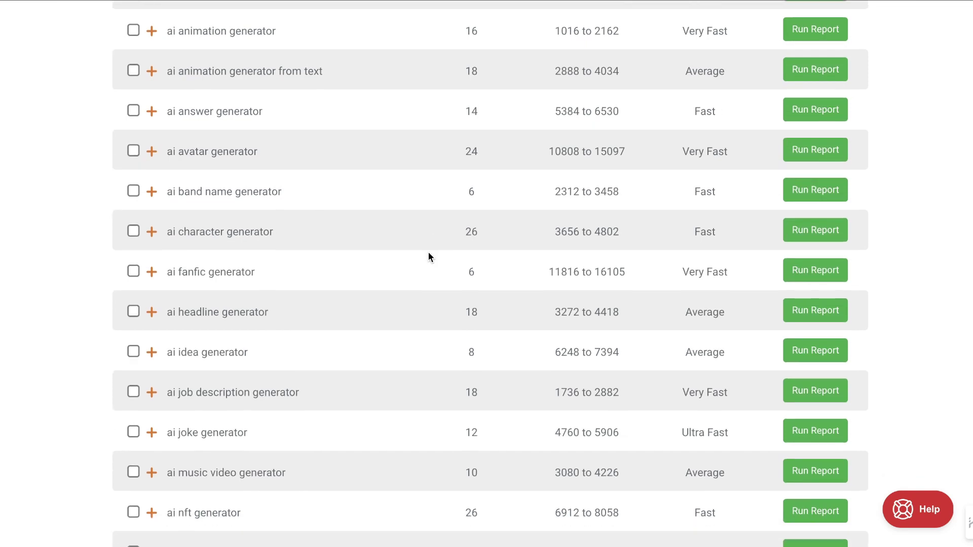
pyautogui.scroll(2, 428, 252)
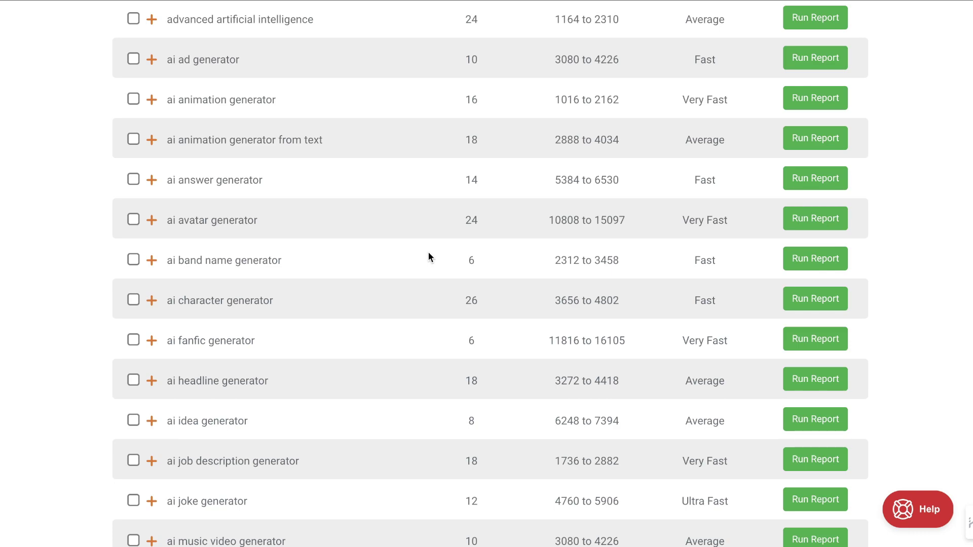
pyautogui.scroll(6, 428, 254)
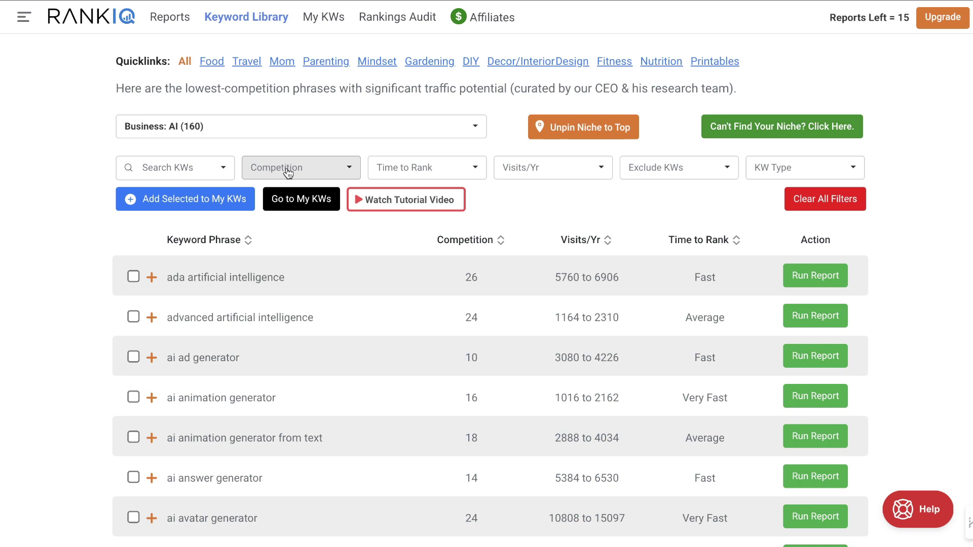
# Keep Business: AI as the niche and scroll down through its low-competition keyword table.
pyautogui.click(245, 125)
pyautogui.scroll(-15, 275, 320)
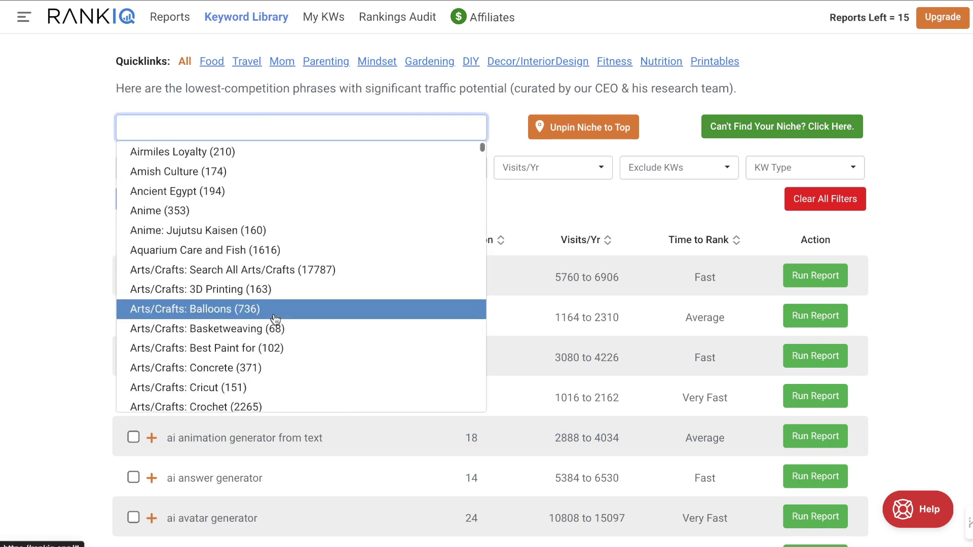
pyautogui.click(0, 285)
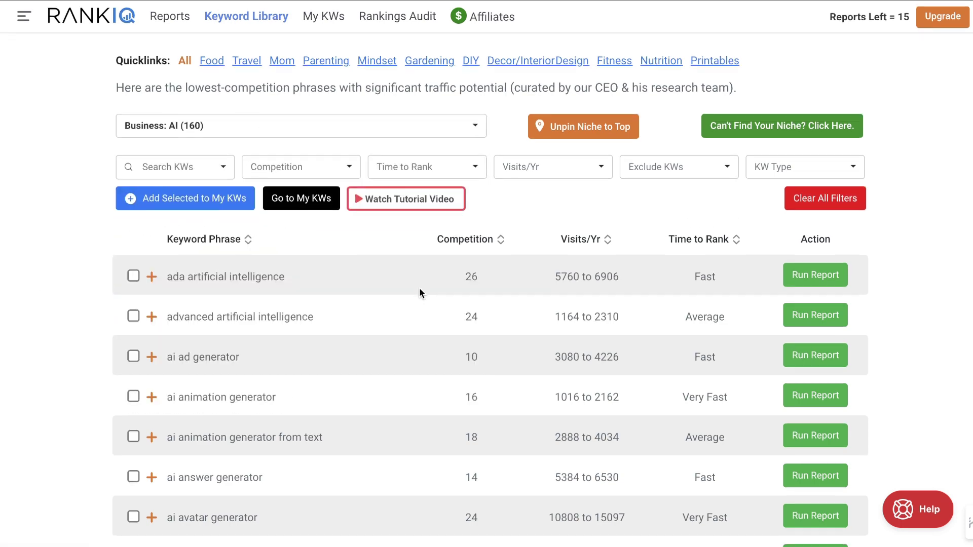
pyautogui.scroll(-1, 419, 287)
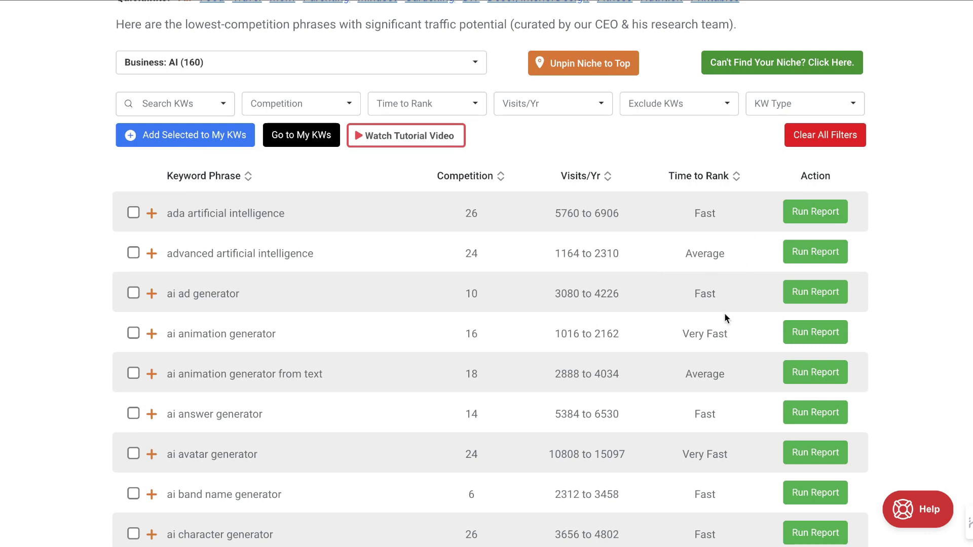
pyautogui.scroll(-1, 725, 313)
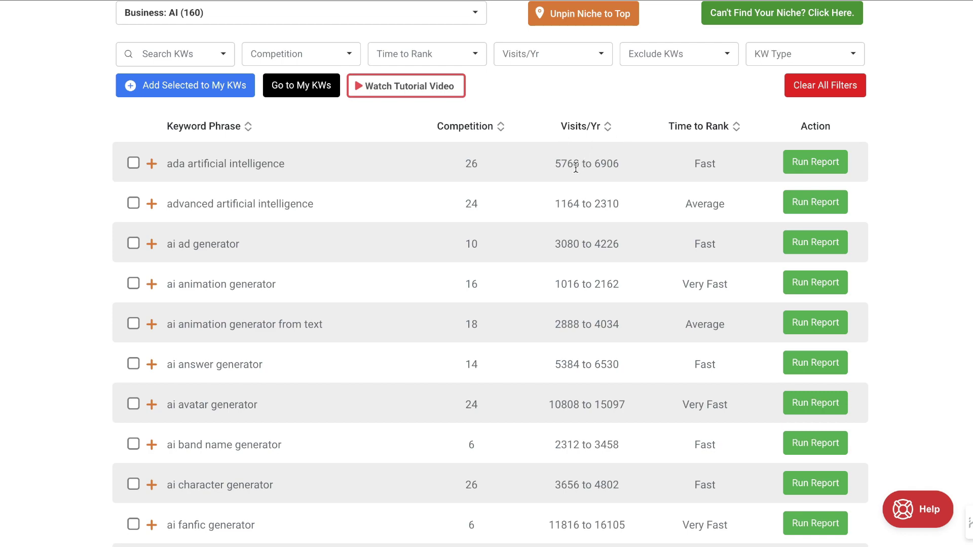
pyautogui.scroll(-10, 493, 163)
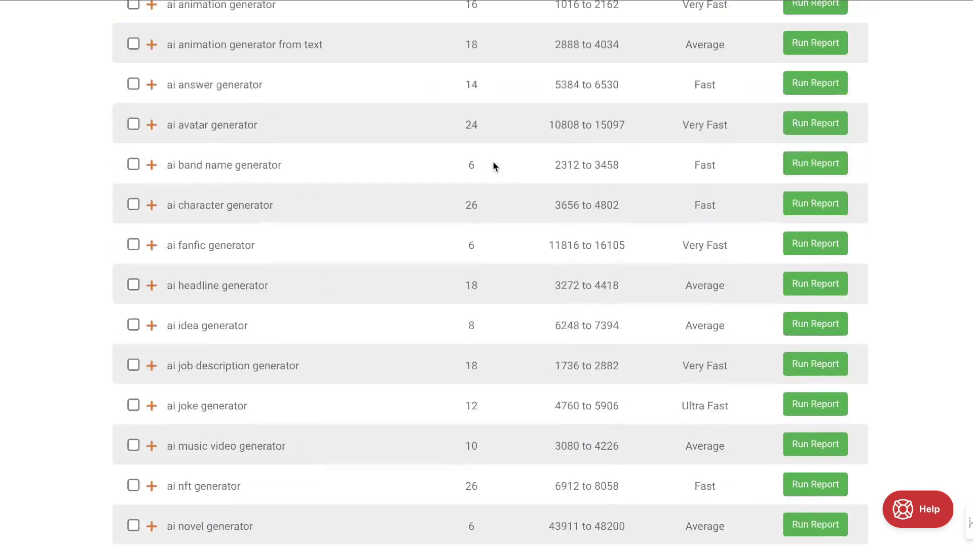
pyautogui.scroll(13, 493, 163)
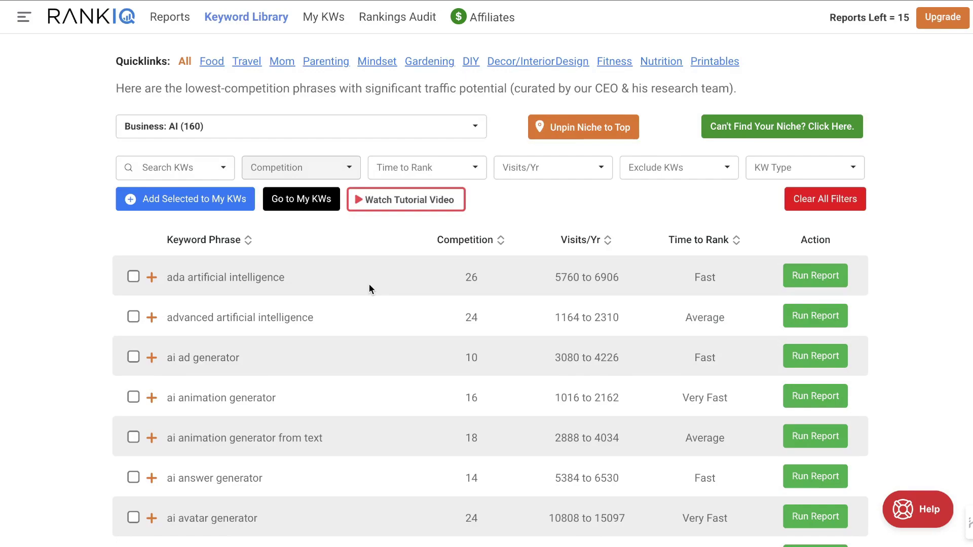
pyautogui.scroll(-20, 370, 289)
# On keyword page 2, highlight 'artificial intelligence in accounting', its competition 22 and Fast time to rank.
pyautogui.click(513, 497)
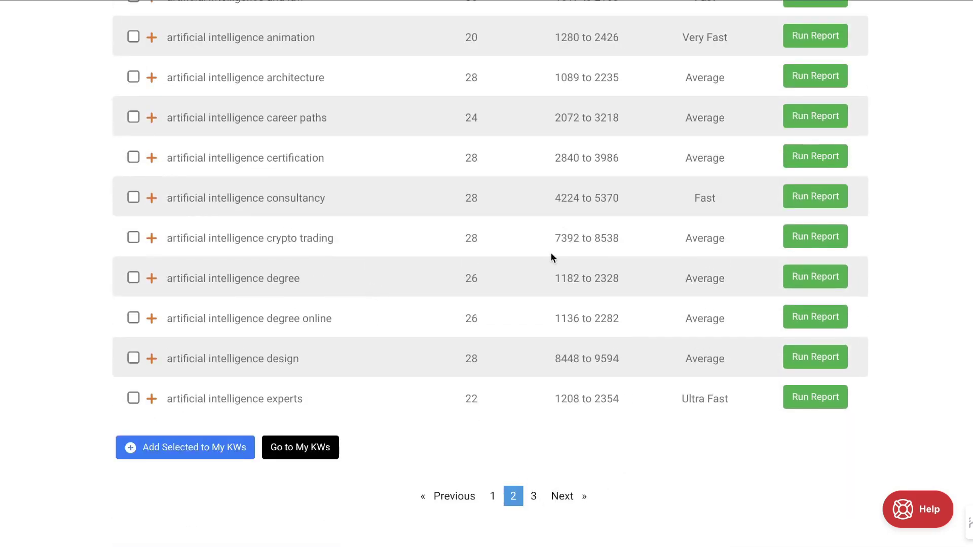
pyautogui.scroll(20, 510, 181)
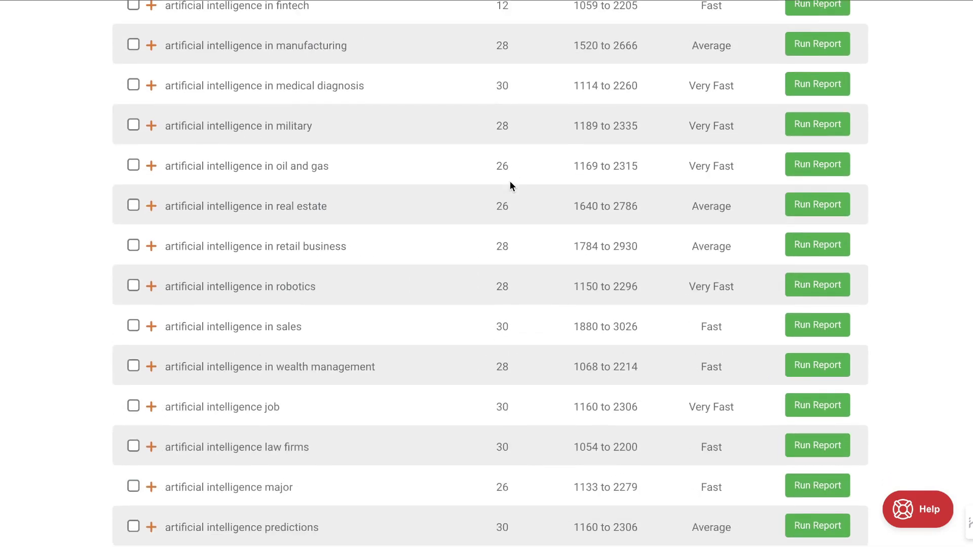
pyautogui.scroll(-3, 510, 181)
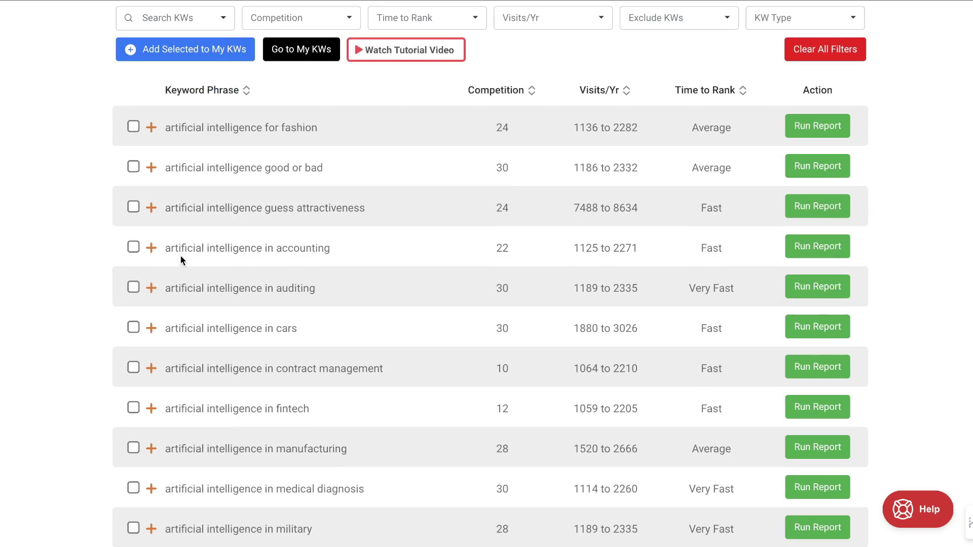
pyautogui.moveTo(168, 248); pyautogui.dragTo(354, 250)
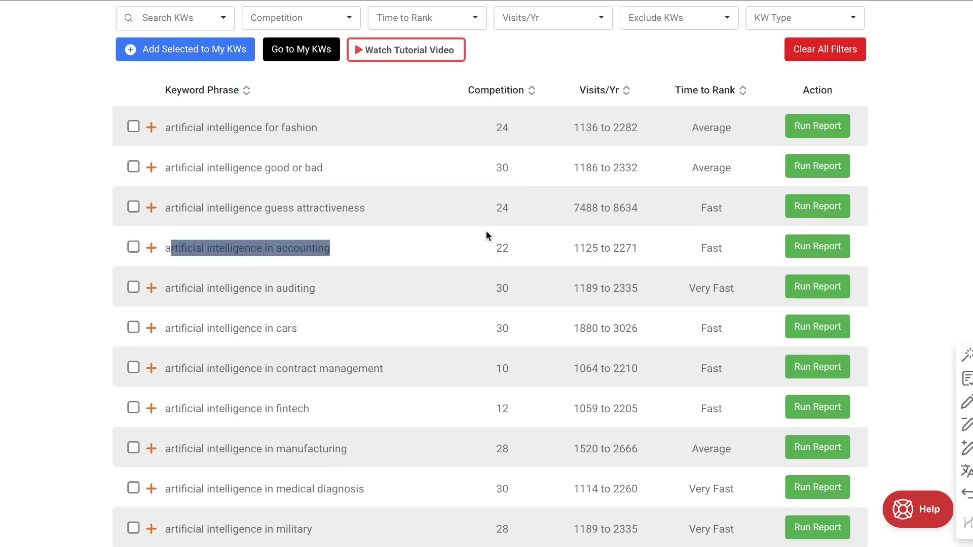
pyautogui.moveTo(493, 247); pyautogui.dragTo(510, 248)
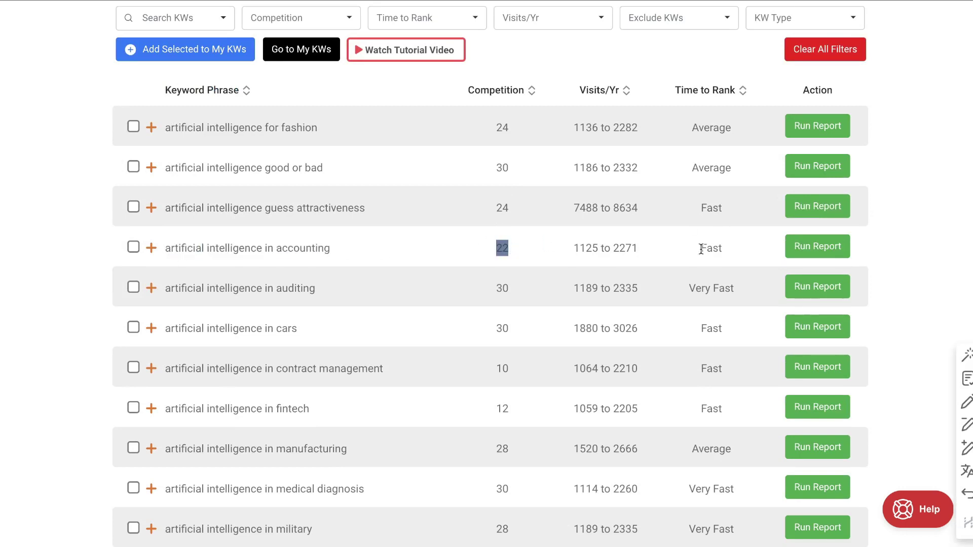
pyautogui.moveTo(701, 250); pyautogui.dragTo(739, 254)
pyautogui.scroll(3, 337, 245)
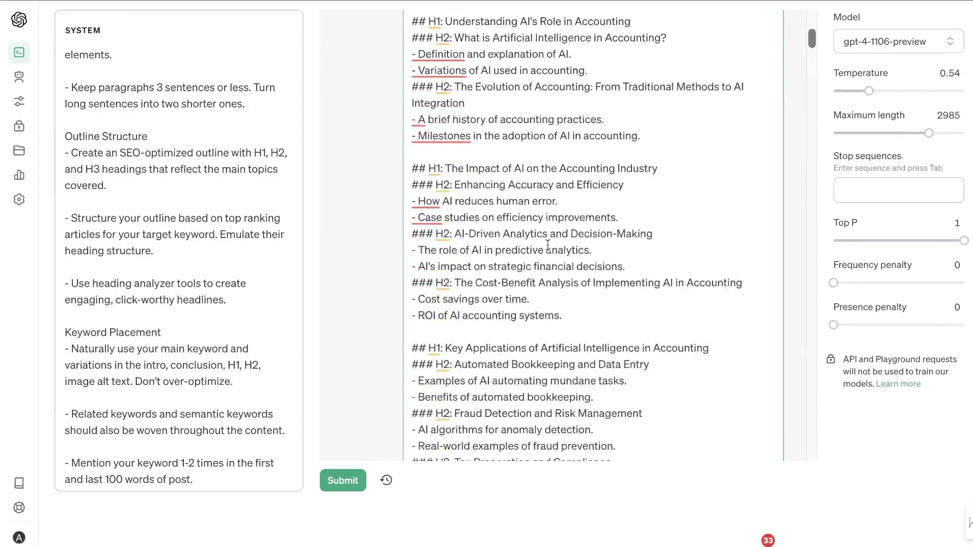
pyautogui.scroll(-3, 548, 245)
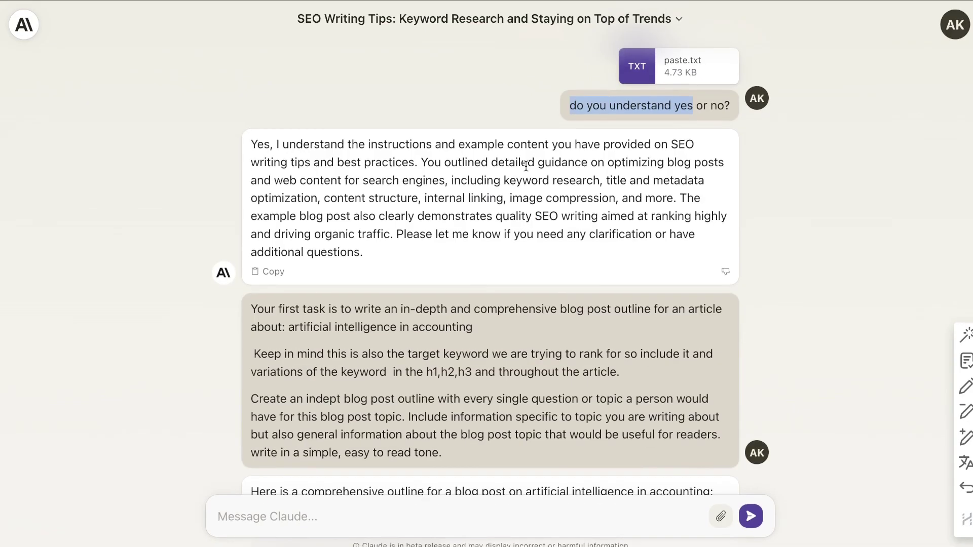
pyautogui.scroll(-10, 556, 276)
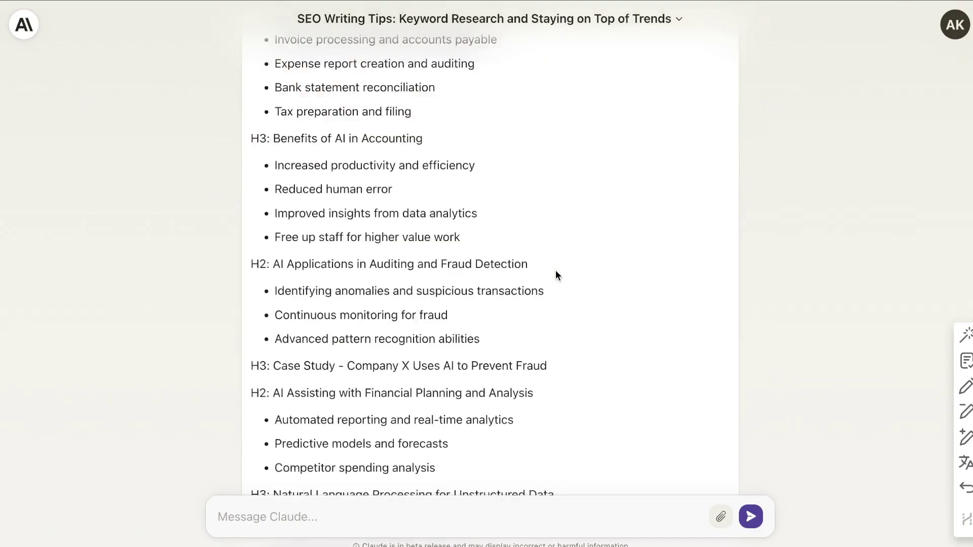
pyautogui.scroll(-15, 557, 274)
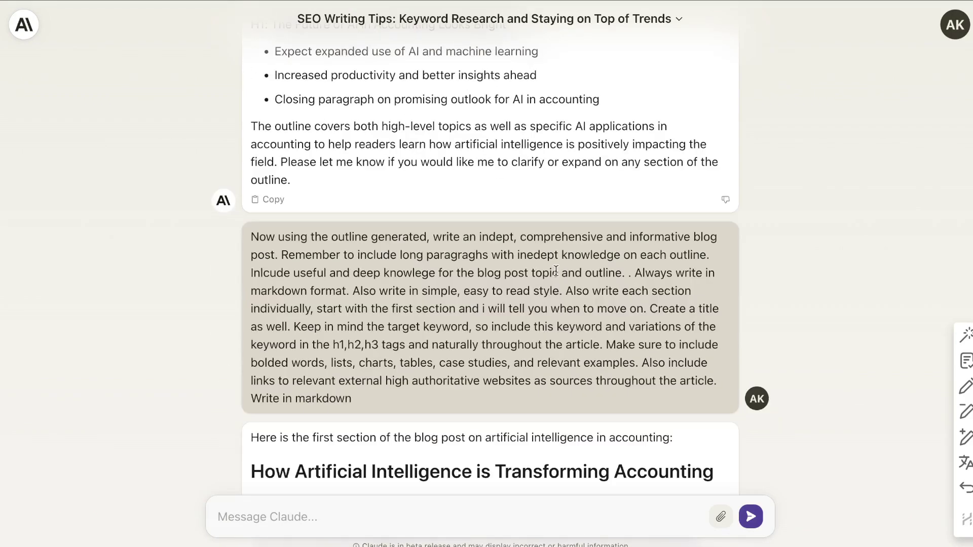
pyautogui.scroll(-2, 556, 271)
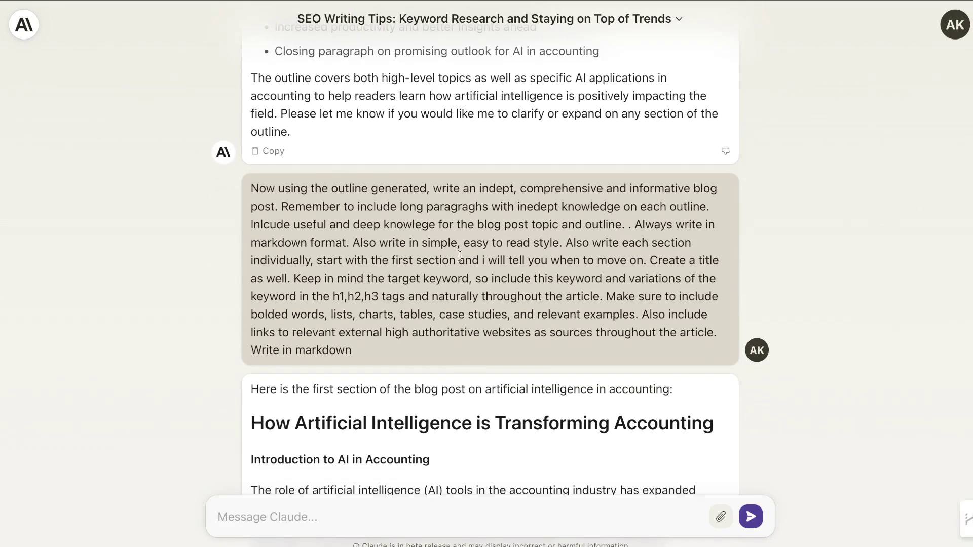
pyautogui.tripleClick(460, 256)
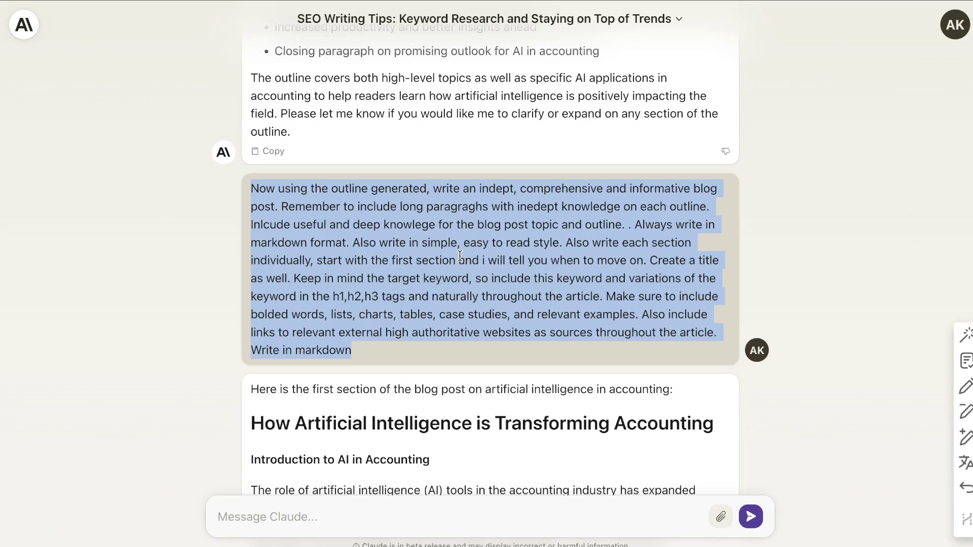
pyautogui.click(463, 284)
pyautogui.scroll(-3, 463, 285)
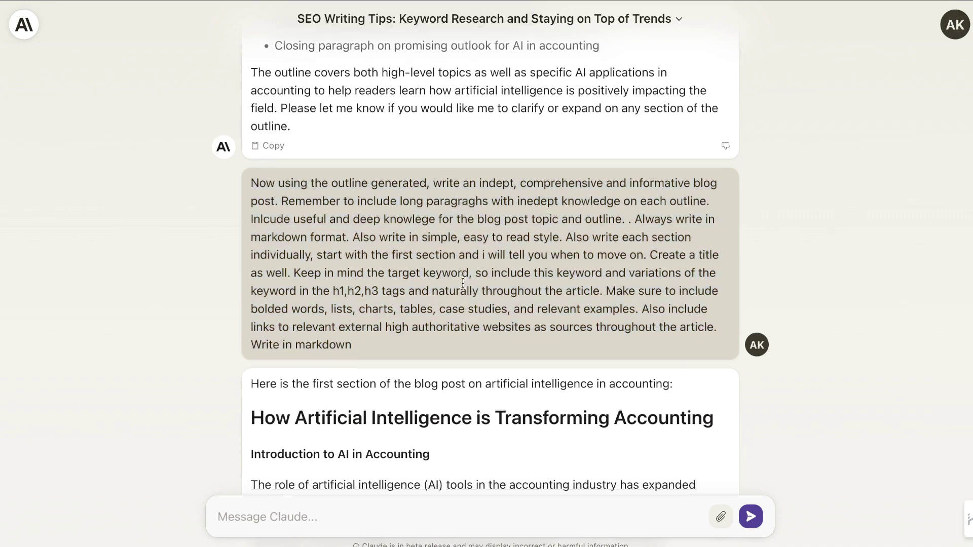
pyautogui.scroll(-5, 462, 285)
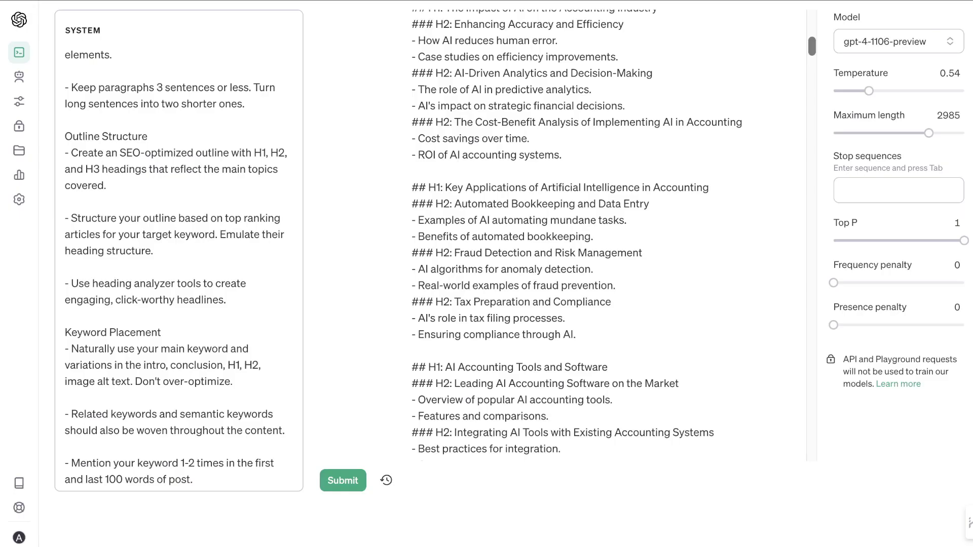
# Scroll through the sections of GPT-4 Turbo's 'Embracing the Future' article in the Playground output.
pyautogui.scroll(-2, 517, 186)
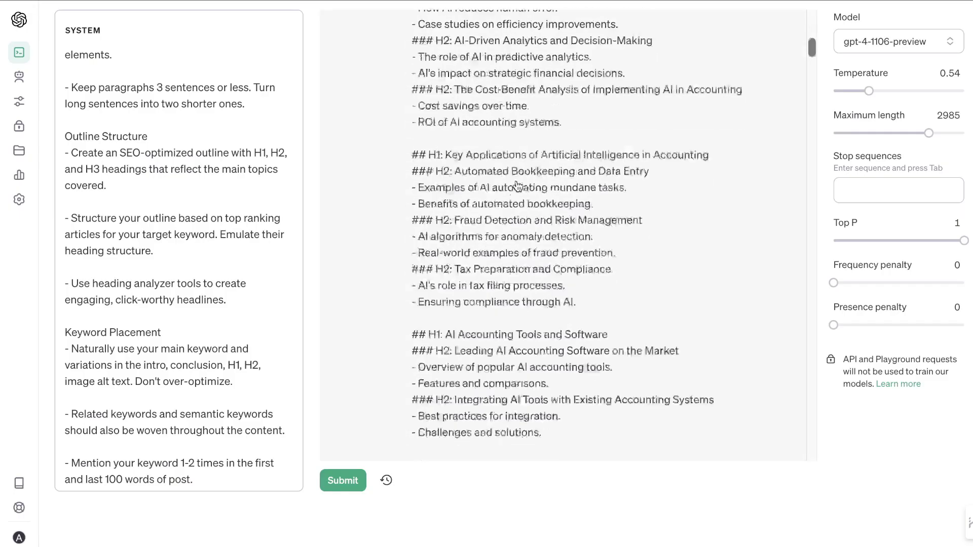
pyautogui.scroll(-15, 517, 186)
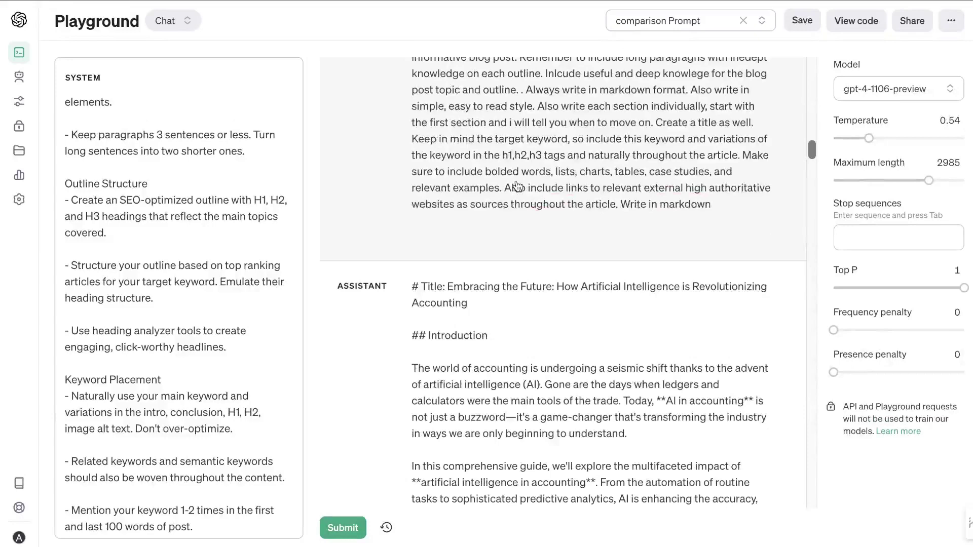
pyautogui.scroll(-4, 517, 186)
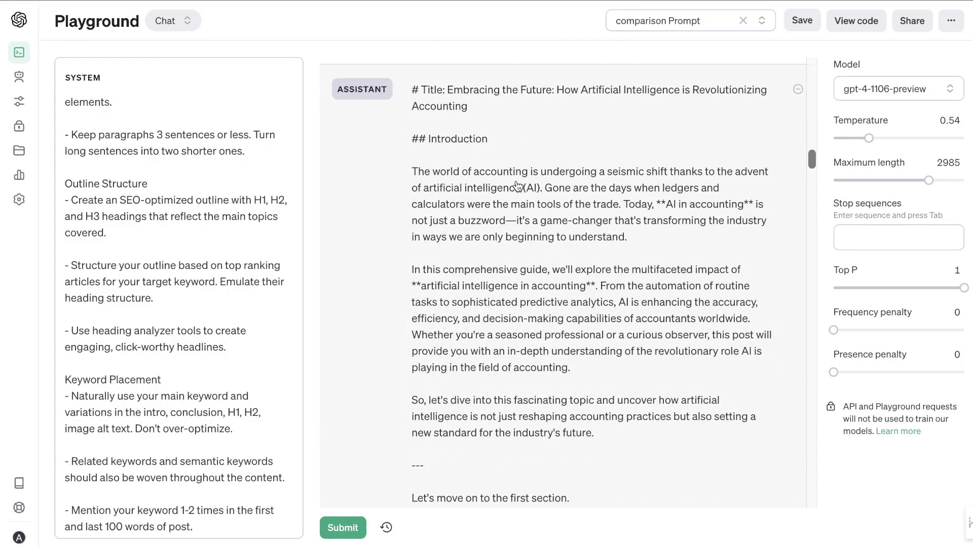
pyautogui.scroll(-10, 517, 186)
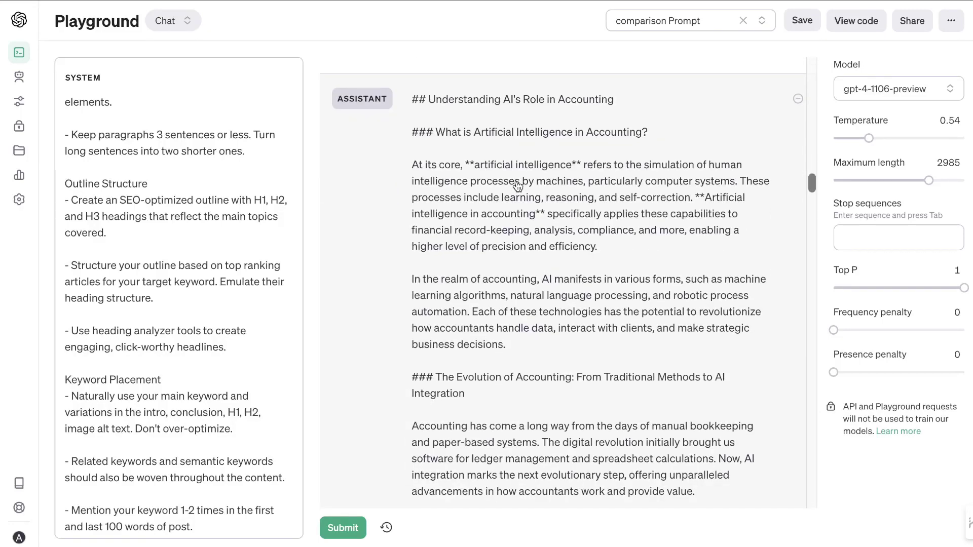
pyautogui.scroll(-20, 517, 186)
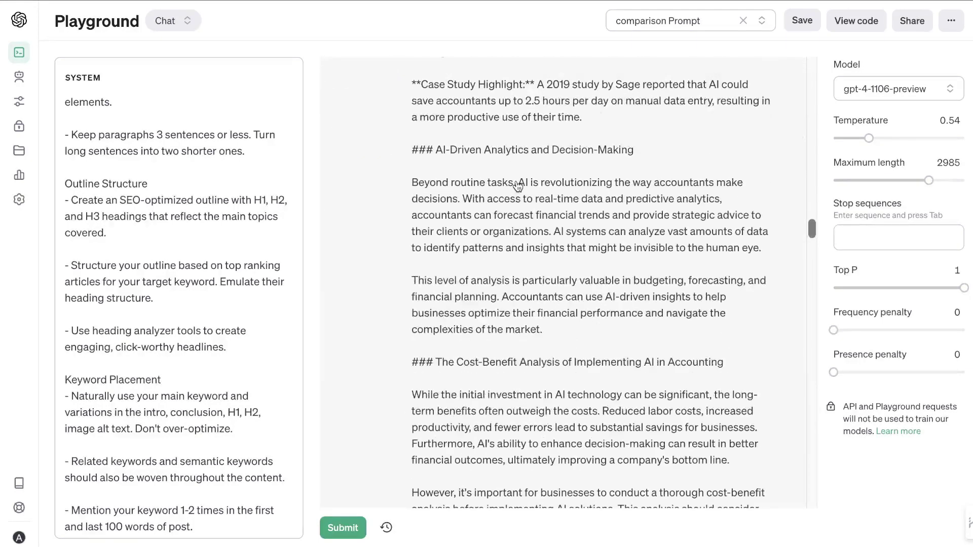
pyautogui.scroll(-20, 517, 186)
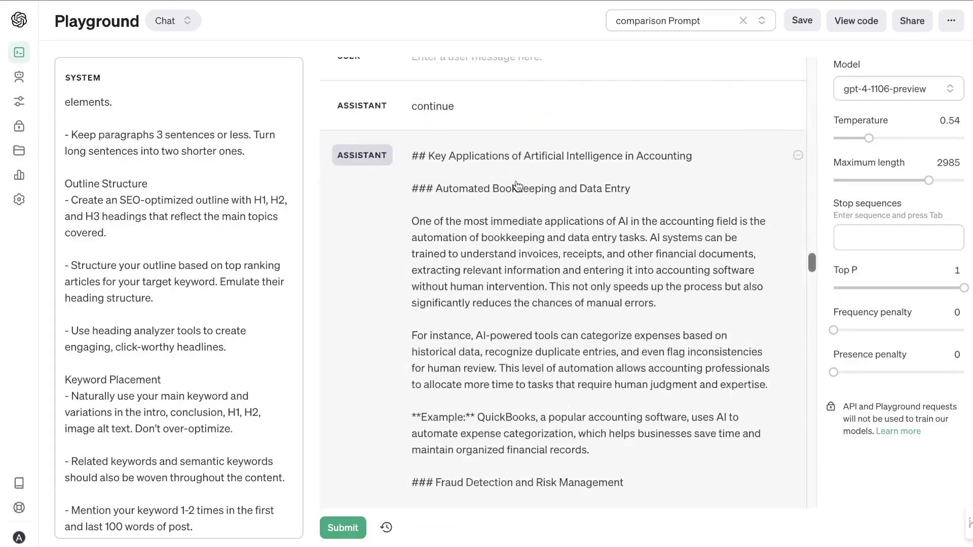
pyautogui.scroll(-9, 517, 187)
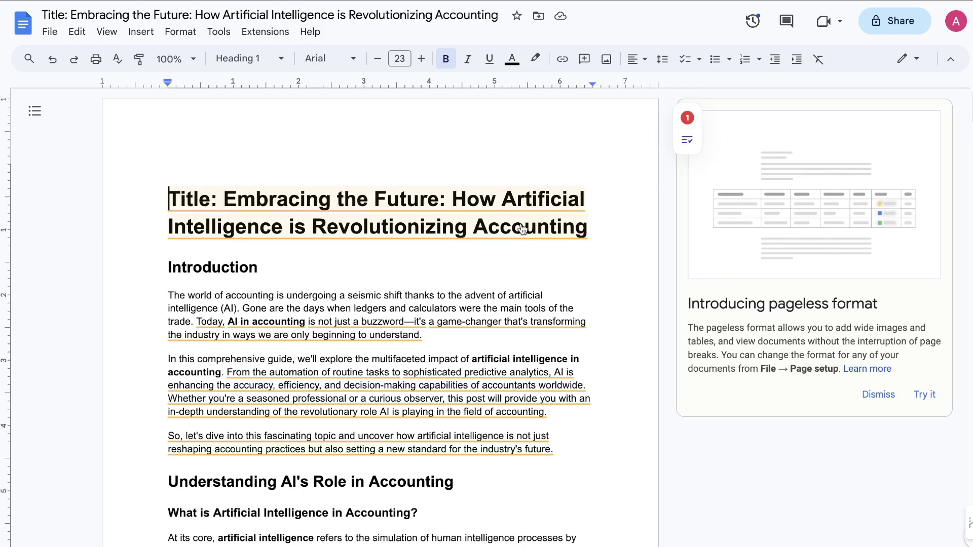
# Add a 'Gpt 4 turbo' label on a new line above the article title.
pyautogui.click(468, 198)
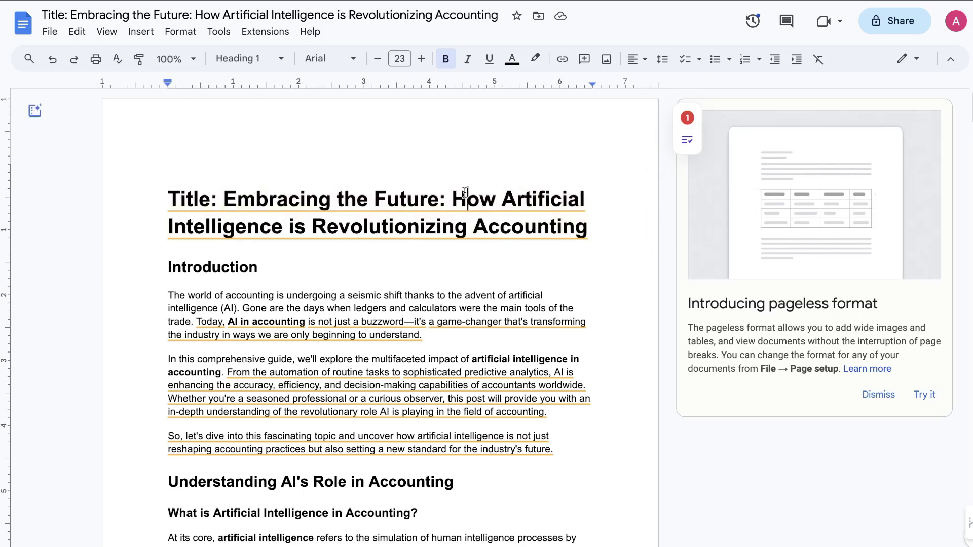
pyautogui.click(166, 209)
pyautogui.press('Return')
pyautogui.press('Up')
pyautogui.write('Gpt 4 turbo')
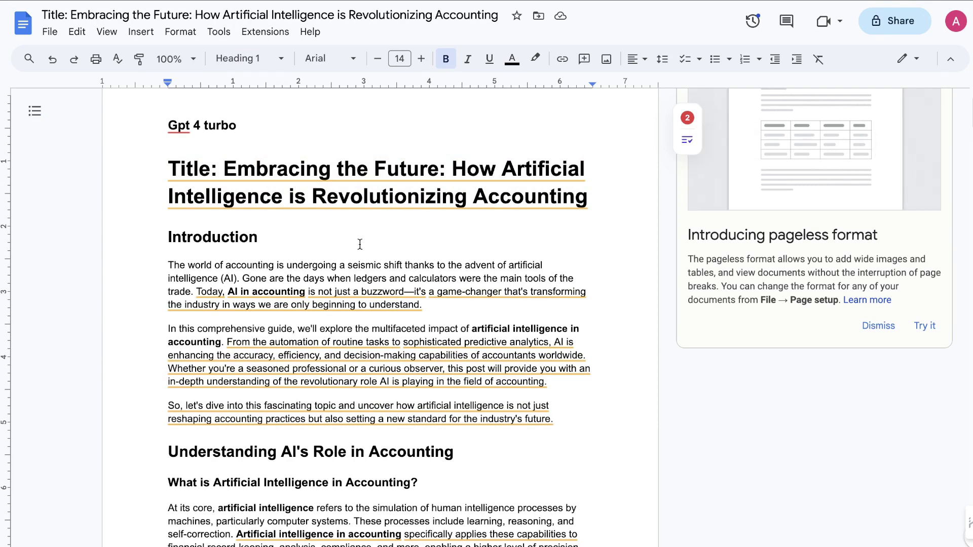
# Scroll down to the closing Call to Action section on page 8.
pyautogui.scroll(-1, 360, 245)
pyautogui.scroll(-4, 360, 244)
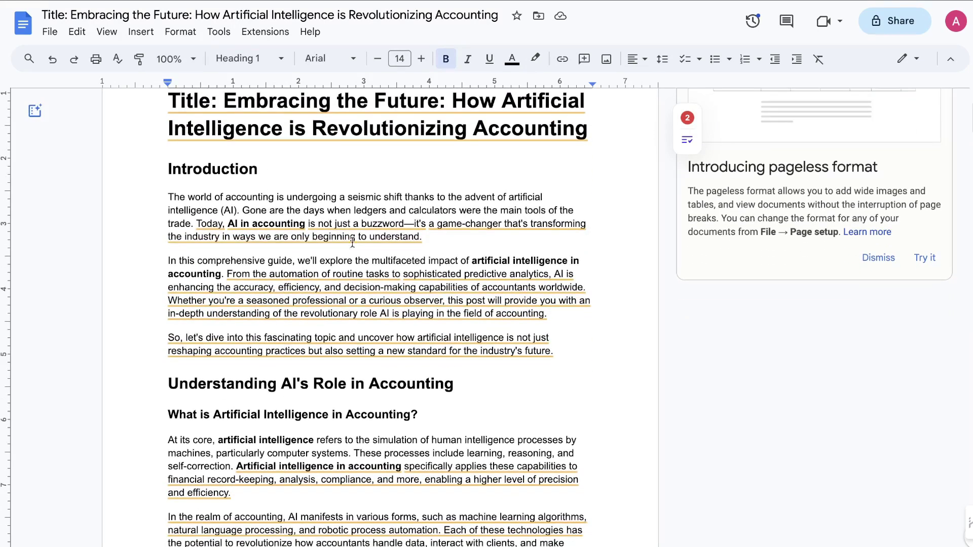
pyautogui.scroll(-4, 299, 236)
pyautogui.scroll(-4, 378, 250)
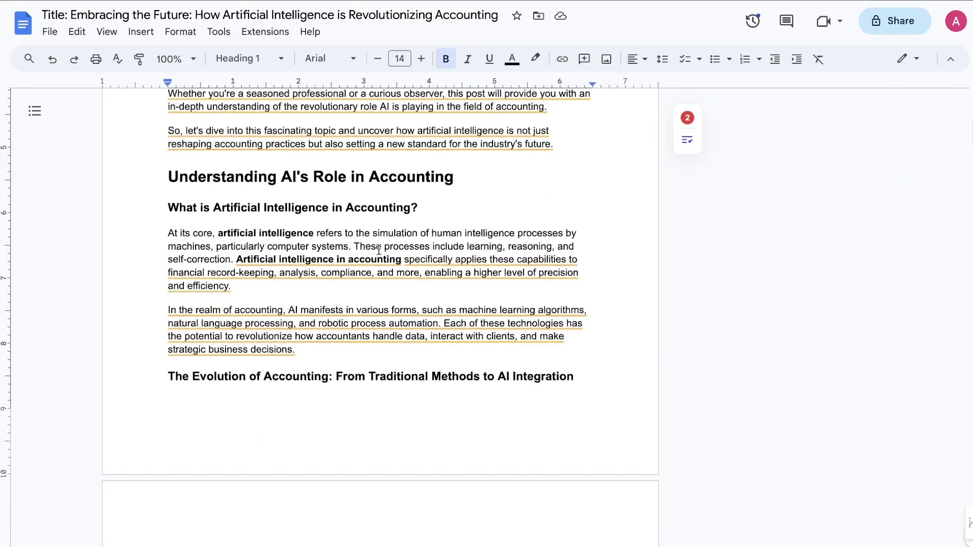
pyautogui.scroll(-6, 432, 283)
pyautogui.scroll(-3, 521, 334)
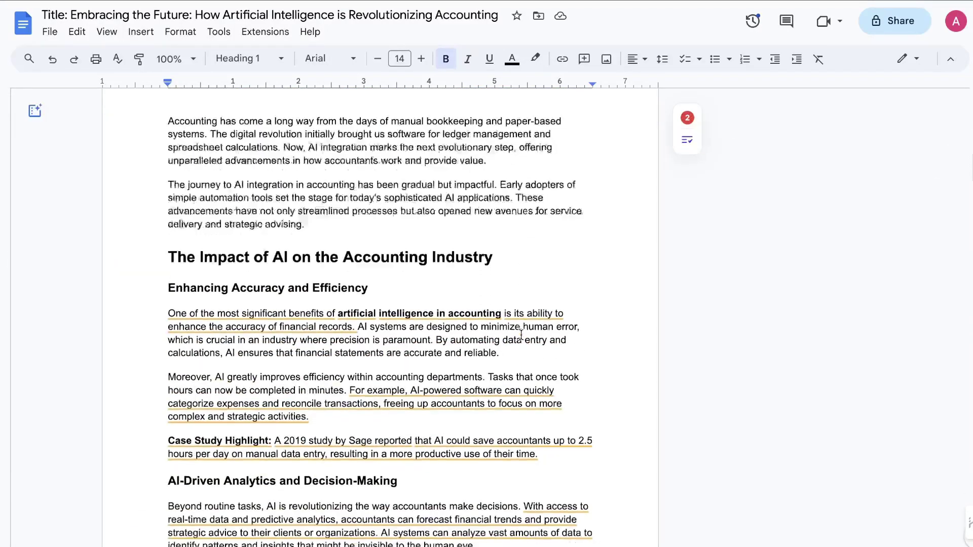
pyautogui.scroll(-12, 521, 335)
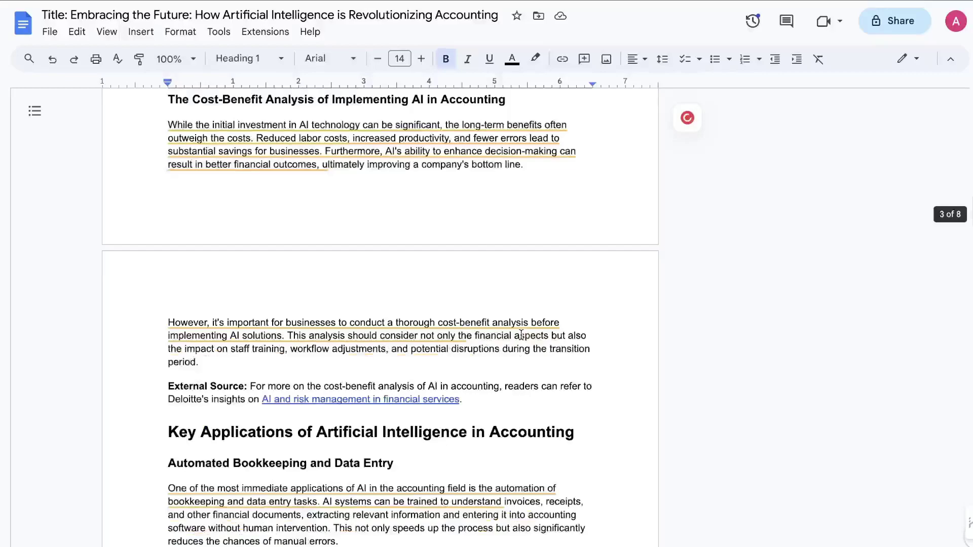
pyautogui.scroll(-8, 521, 335)
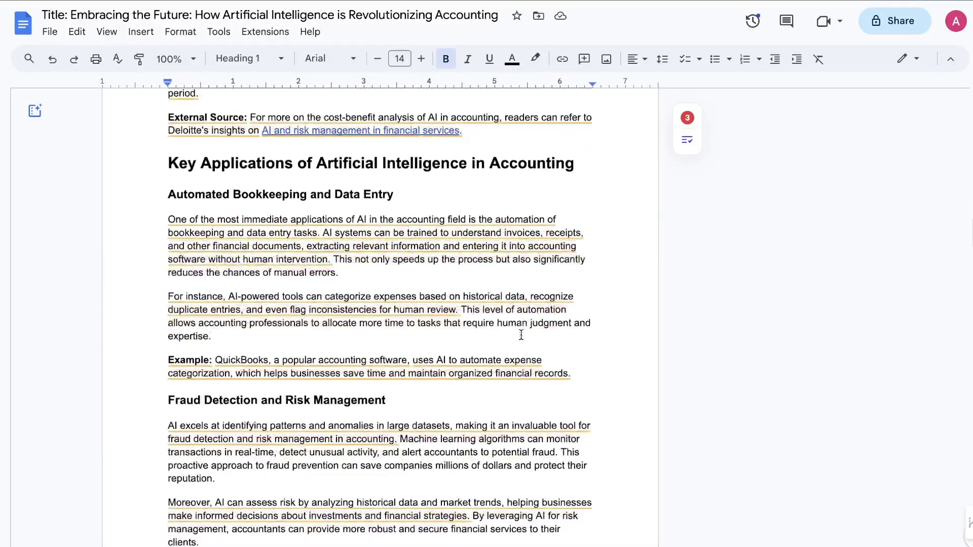
pyautogui.scroll(-9, 522, 335)
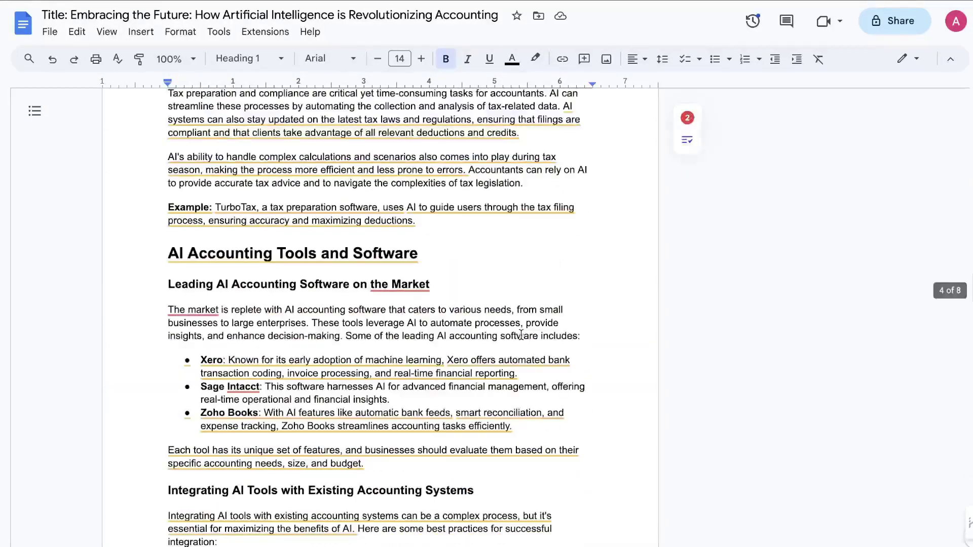
pyautogui.scroll(-3, 521, 335)
pyautogui.scroll(-14, 521, 335)
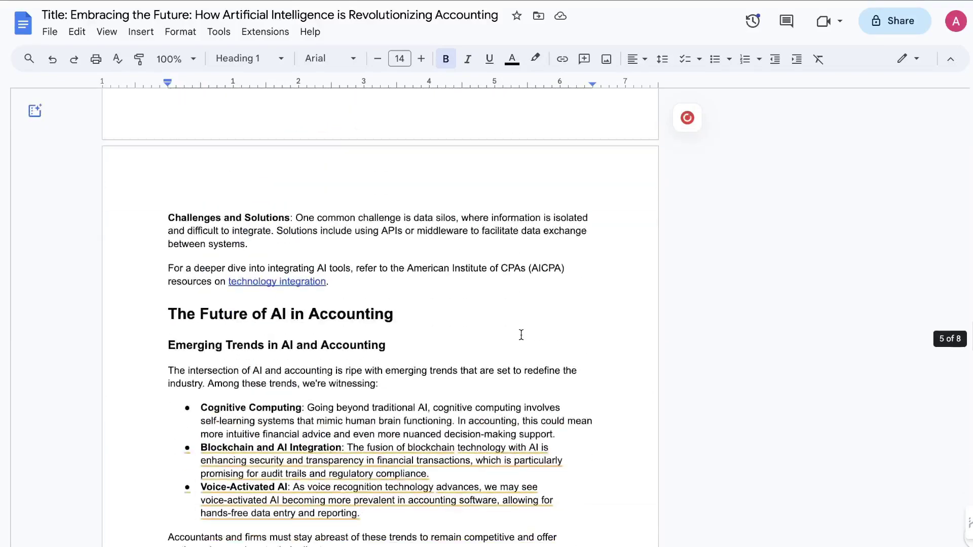
pyautogui.scroll(-3, 521, 334)
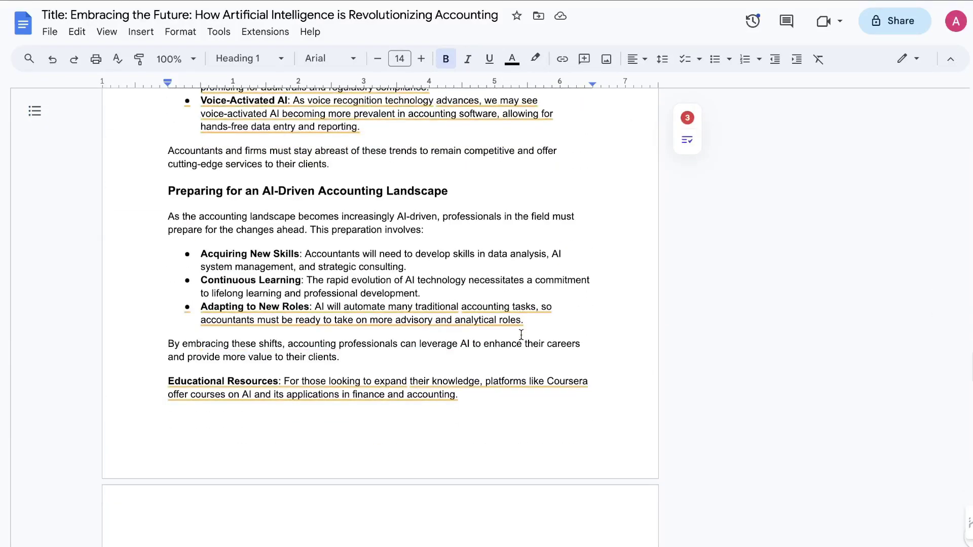
pyautogui.scroll(-4, 521, 334)
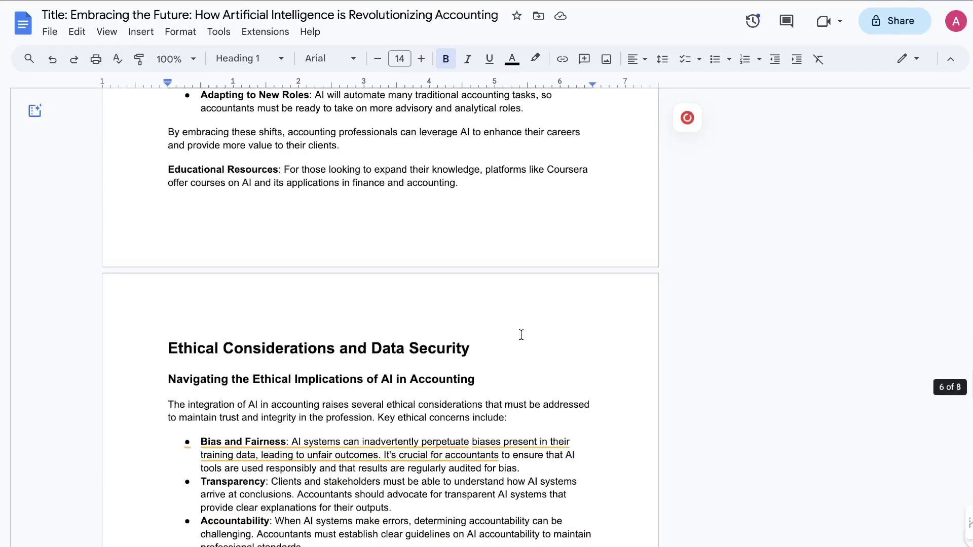
pyautogui.scroll(-8, 521, 335)
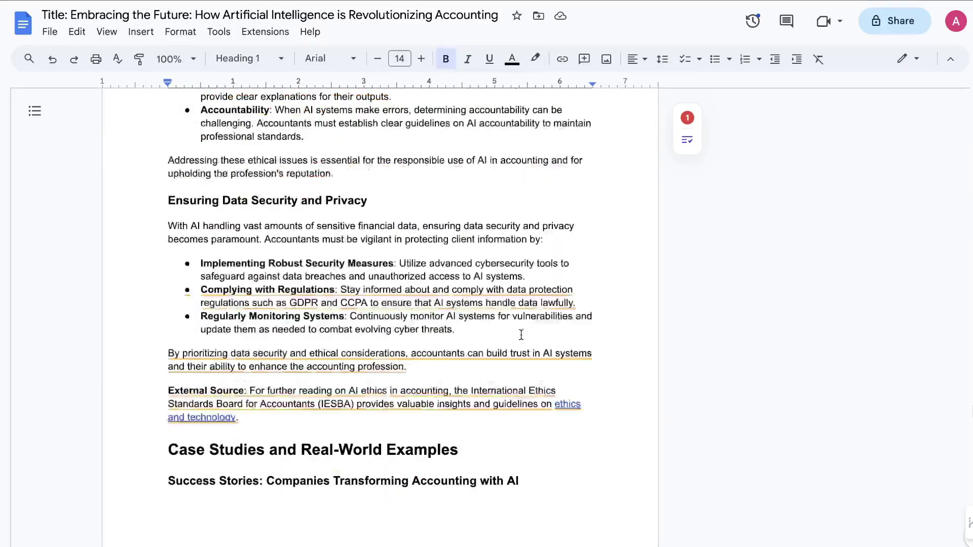
pyautogui.scroll(-10, 521, 335)
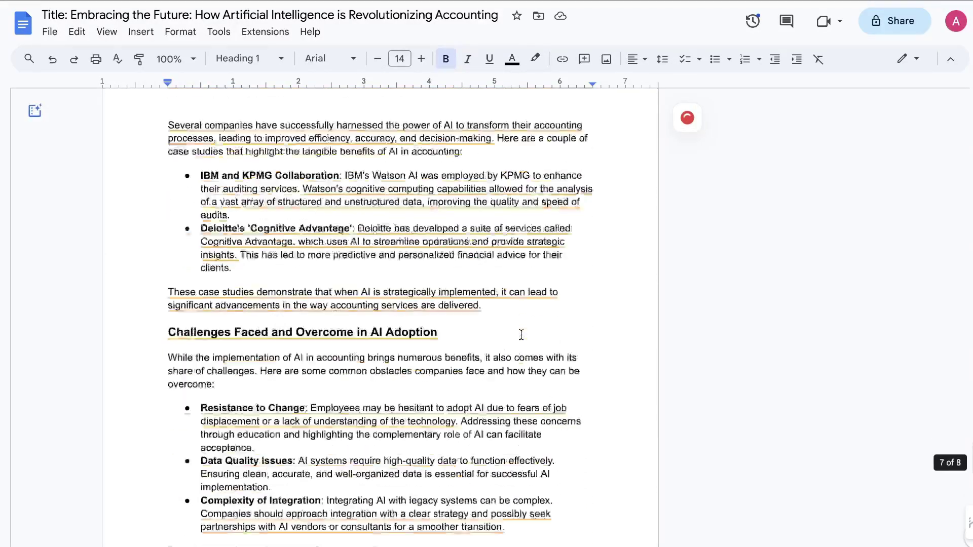
pyautogui.scroll(-12, 521, 334)
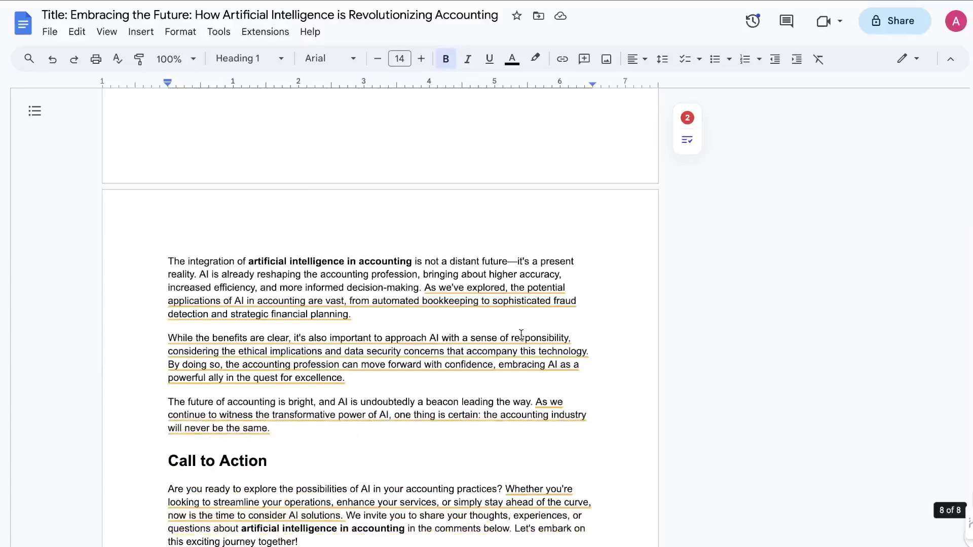
pyautogui.scroll(-4, 521, 335)
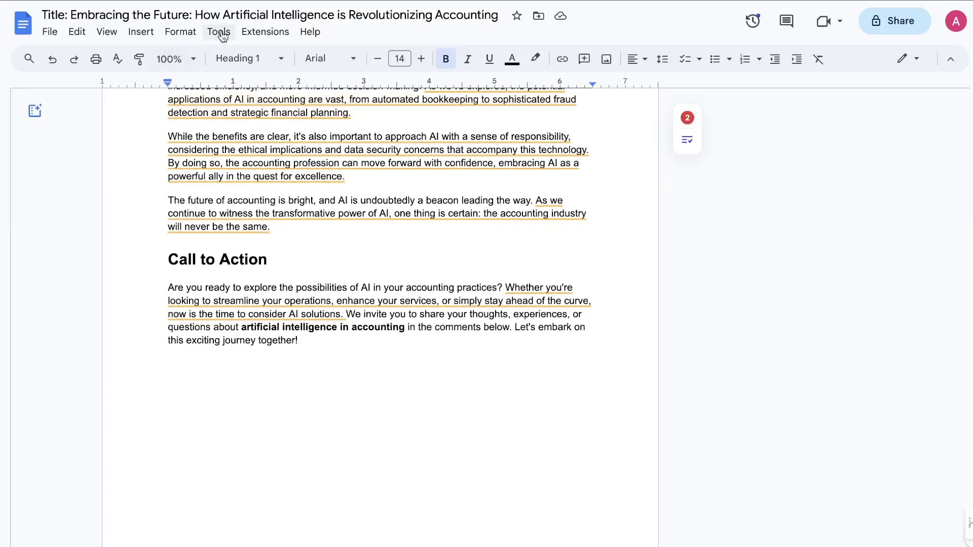
# Check the GPT-4 Turbo article's word count (2489 words, 8 pages) and dismiss the Linguix popup.
pyautogui.click(219, 32)
pyautogui.click(256, 77)
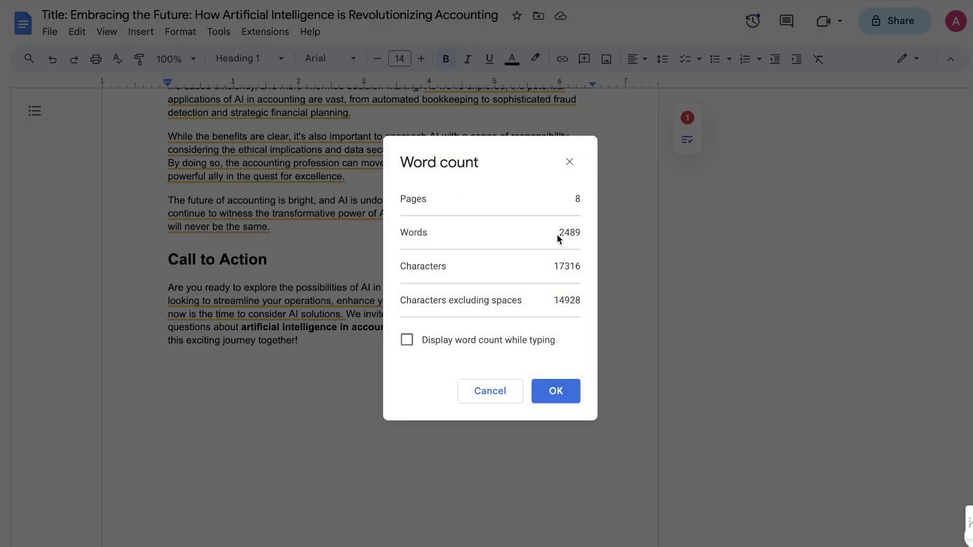
pyautogui.click(570, 162)
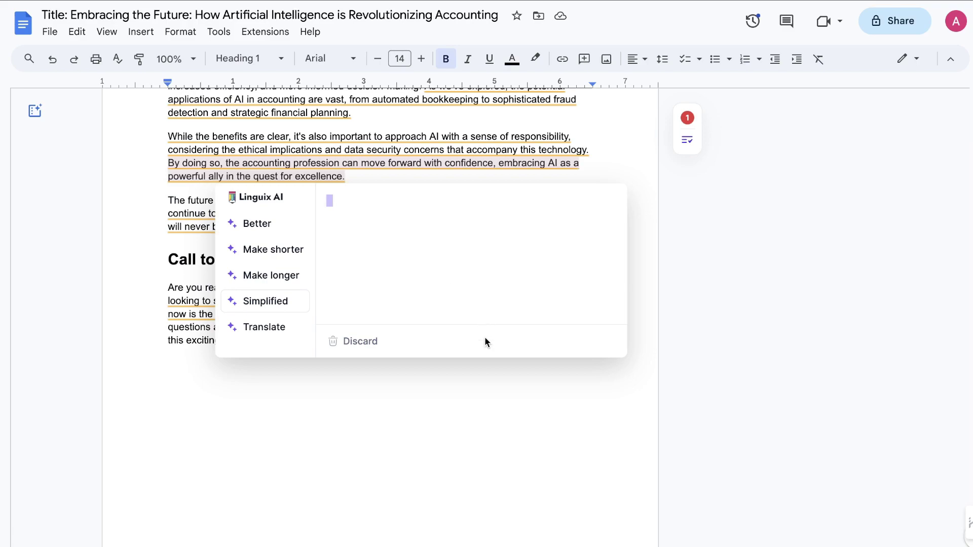
pyautogui.click(491, 387)
# Scroll back and forth through the body of the GPT-4 Turbo article.
pyautogui.scroll(20, 491, 388)
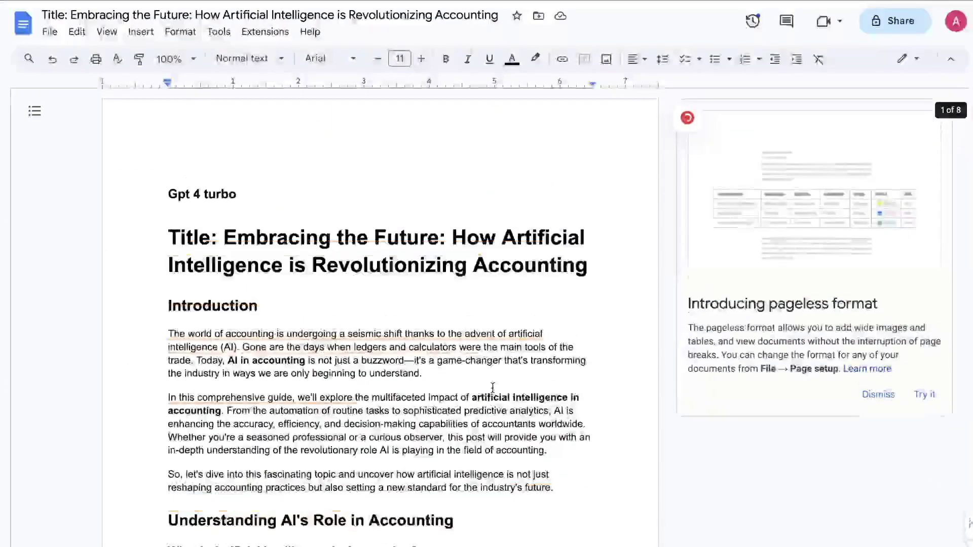
pyautogui.scroll(-6, 334, 362)
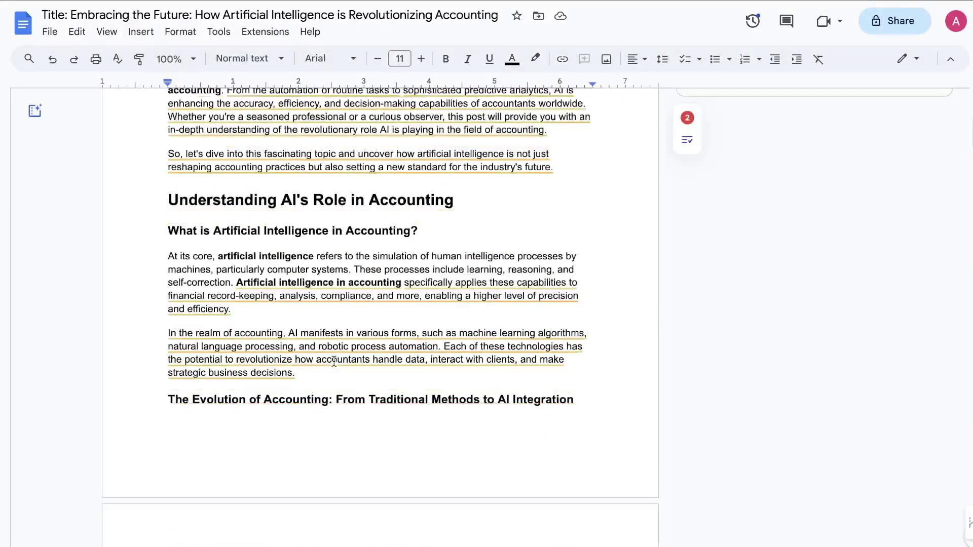
pyautogui.scroll(-5, 334, 362)
pyautogui.scroll(11, 334, 362)
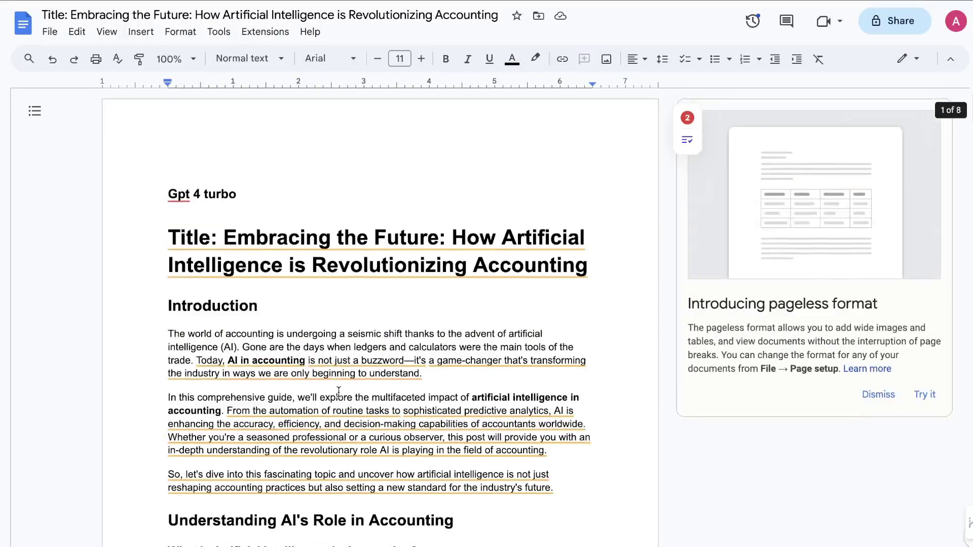
pyautogui.scroll(-18, 338, 392)
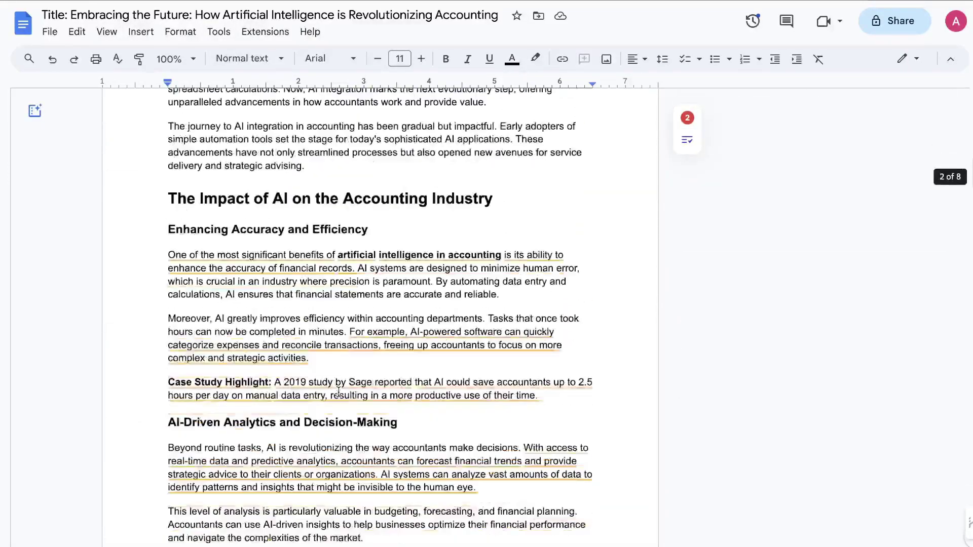
pyautogui.scroll(-8, 339, 392)
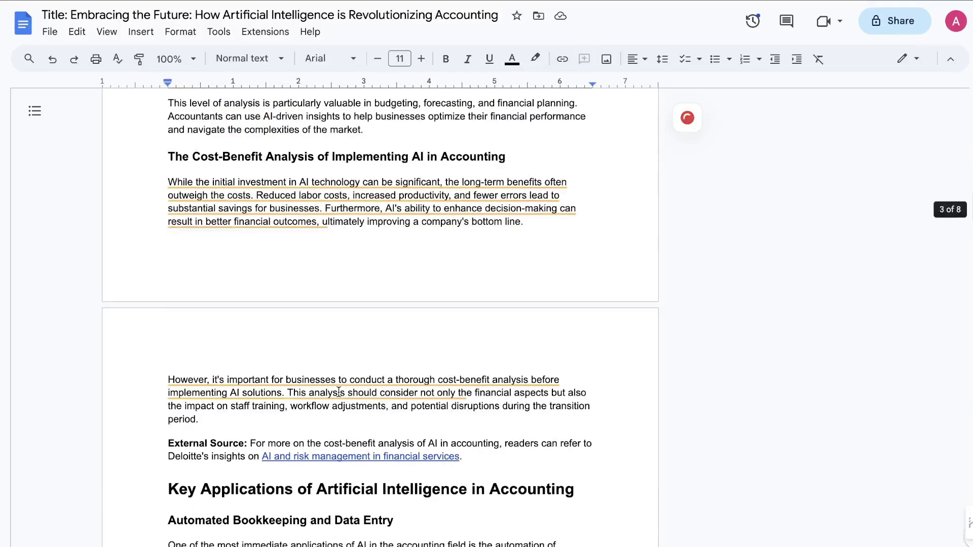
pyautogui.scroll(-5, 338, 392)
pyautogui.scroll(14, 338, 392)
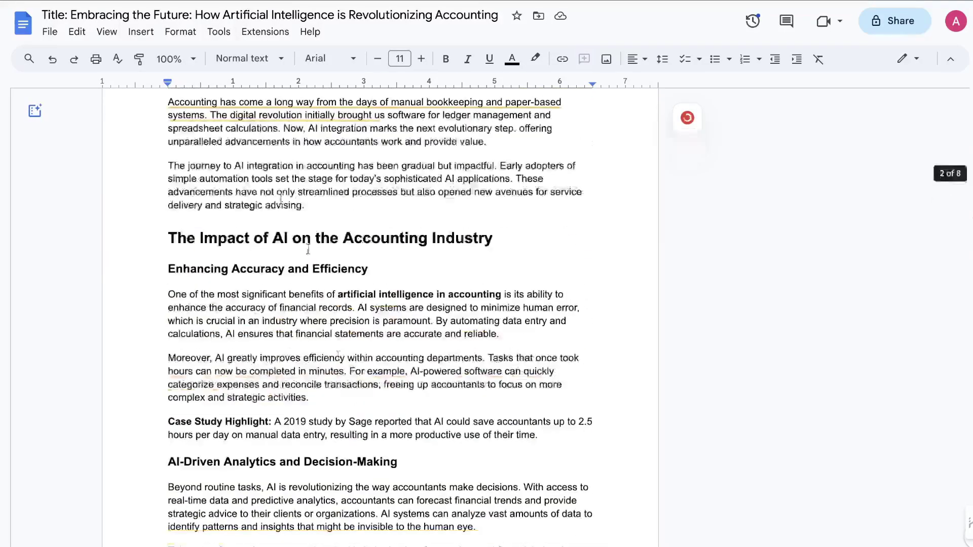
pyautogui.scroll(14, 320, 317)
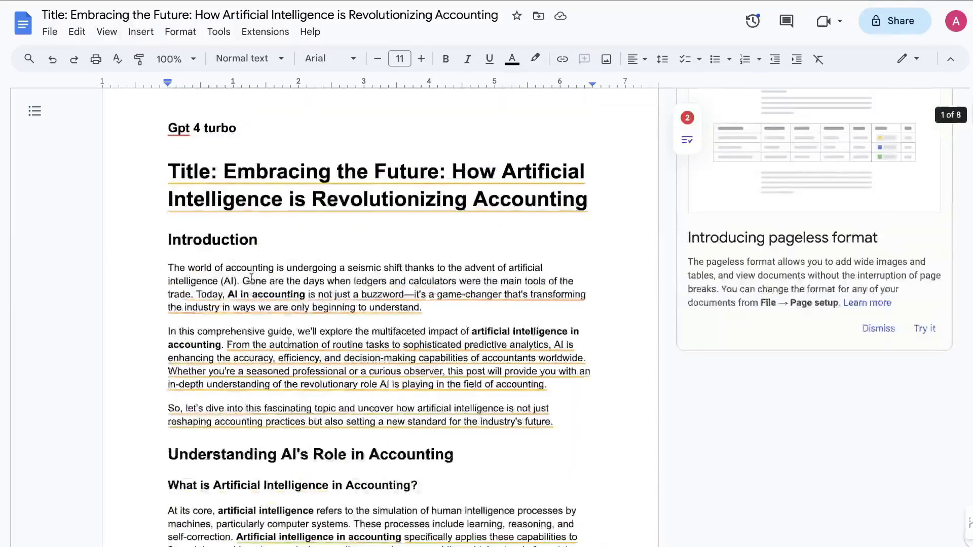
pyautogui.scroll(-4, 342, 272)
pyautogui.scroll(-2, 342, 272)
pyautogui.scroll(6, 342, 272)
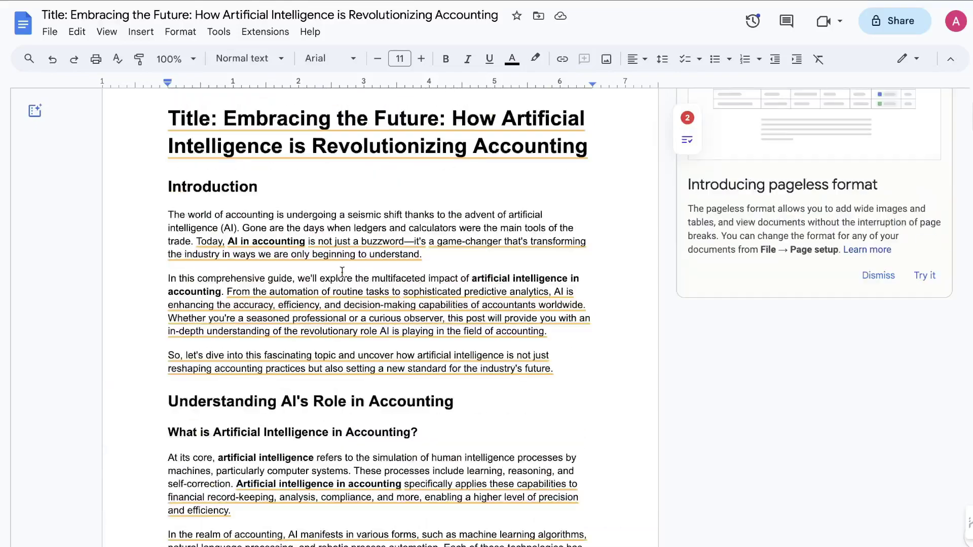
pyautogui.scroll(-4, 343, 273)
pyautogui.scroll(-6, 343, 272)
pyautogui.scroll(-3, 343, 273)
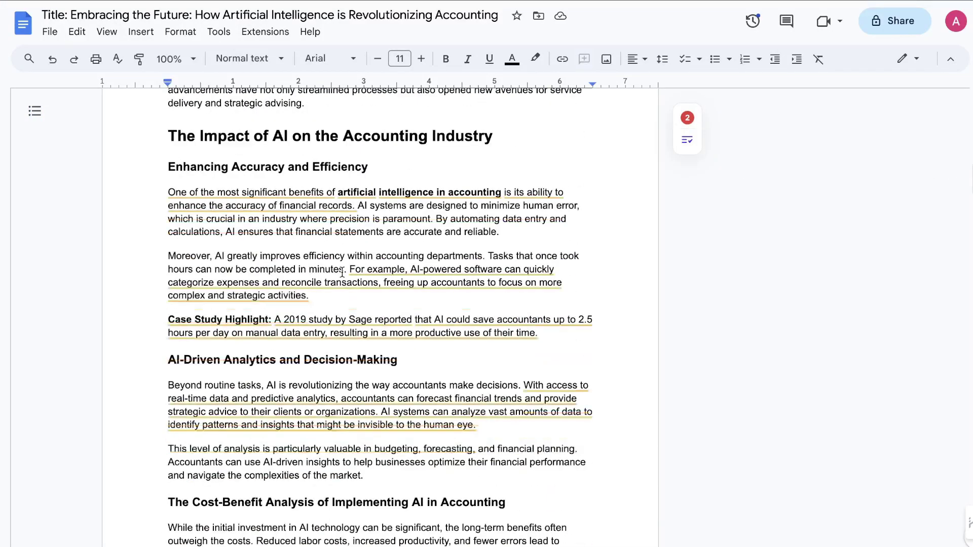
pyautogui.scroll(-20, 342, 272)
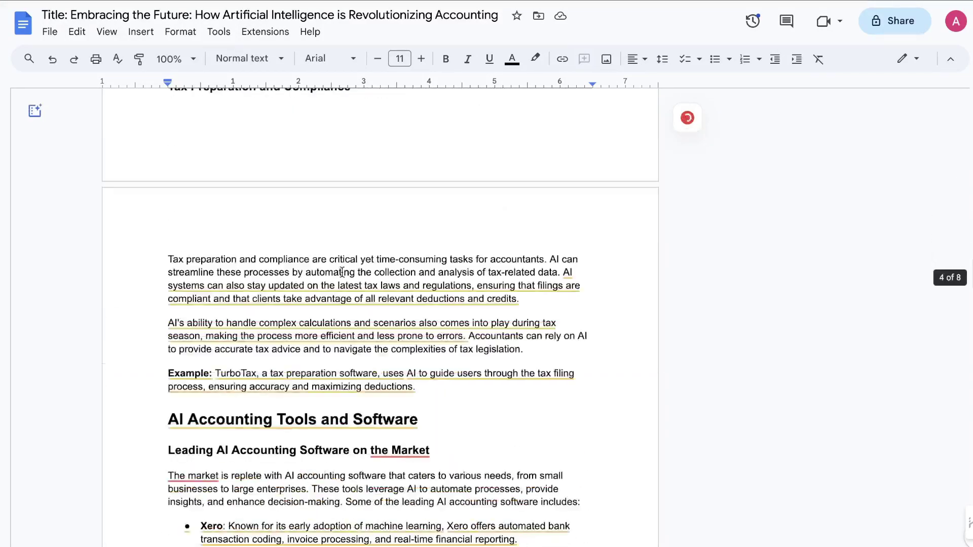
pyautogui.scroll(-3, 342, 273)
pyautogui.scroll(1, 355, 272)
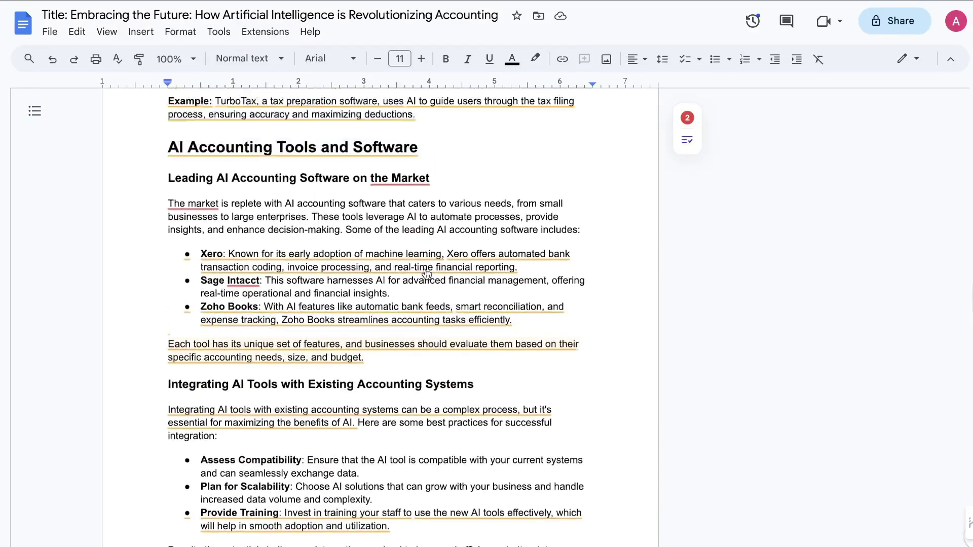
pyautogui.scroll(-2, 427, 274)
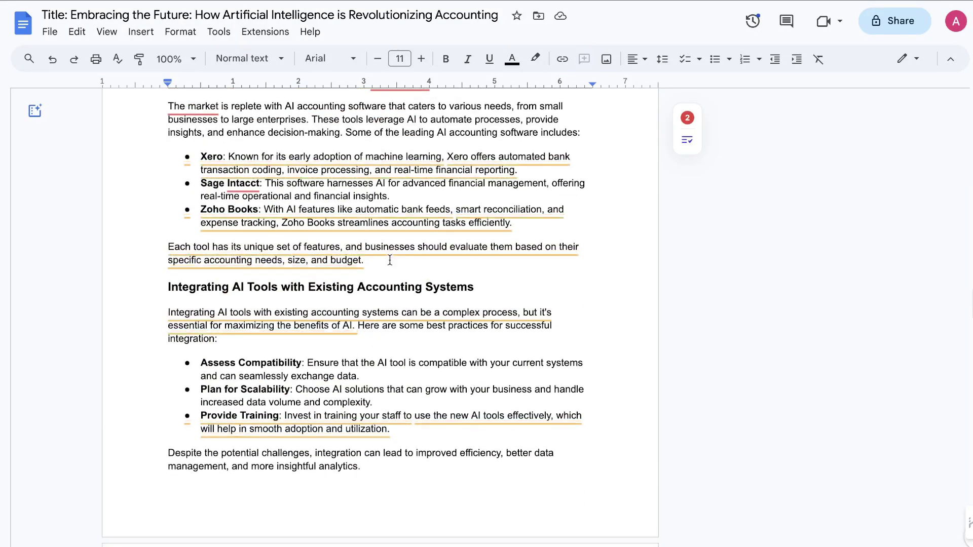
pyautogui.scroll(3, 364, 226)
# Accept the duplicated-phrase suggestion in the Market section and continue down to Case Studies.
pyautogui.click(400, 259)
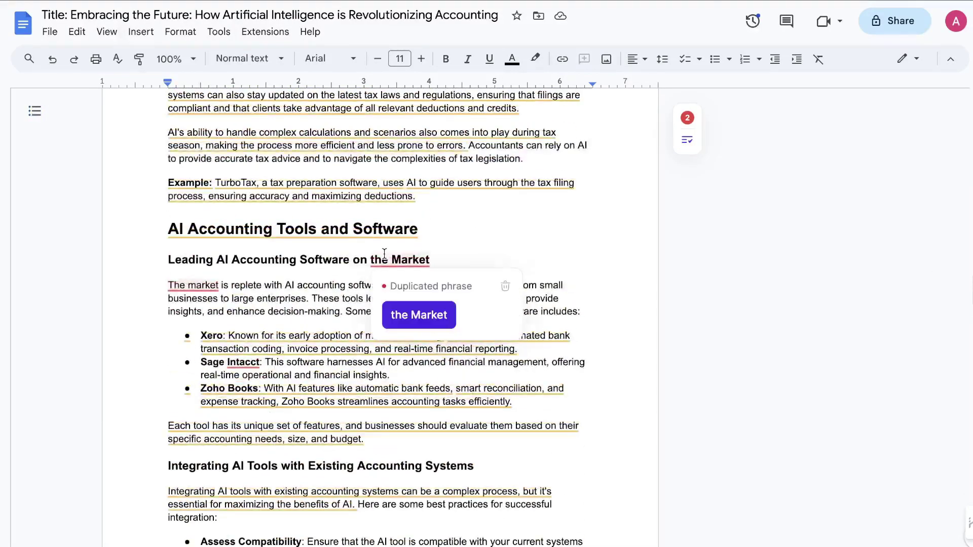
pyautogui.click(403, 311)
pyautogui.scroll(-14, 339, 374)
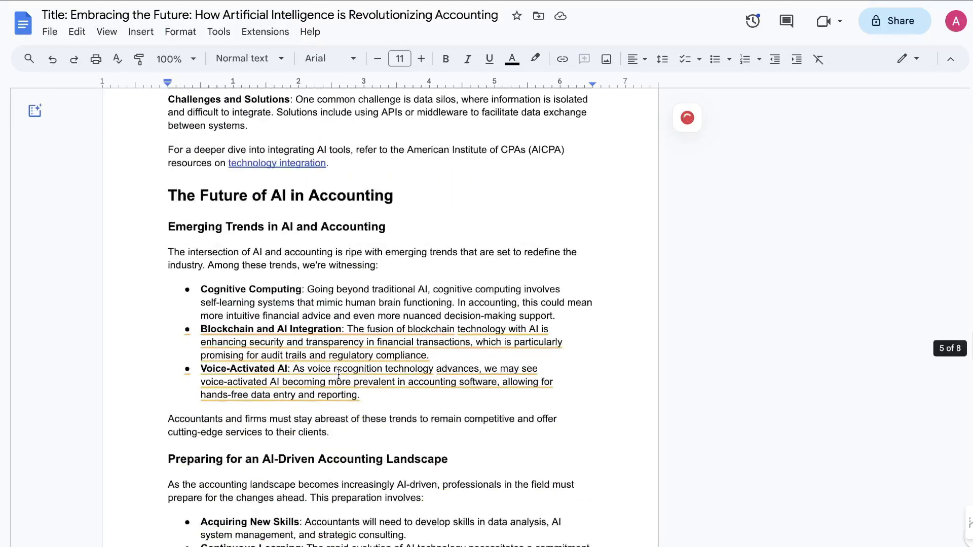
pyautogui.scroll(-9, 339, 374)
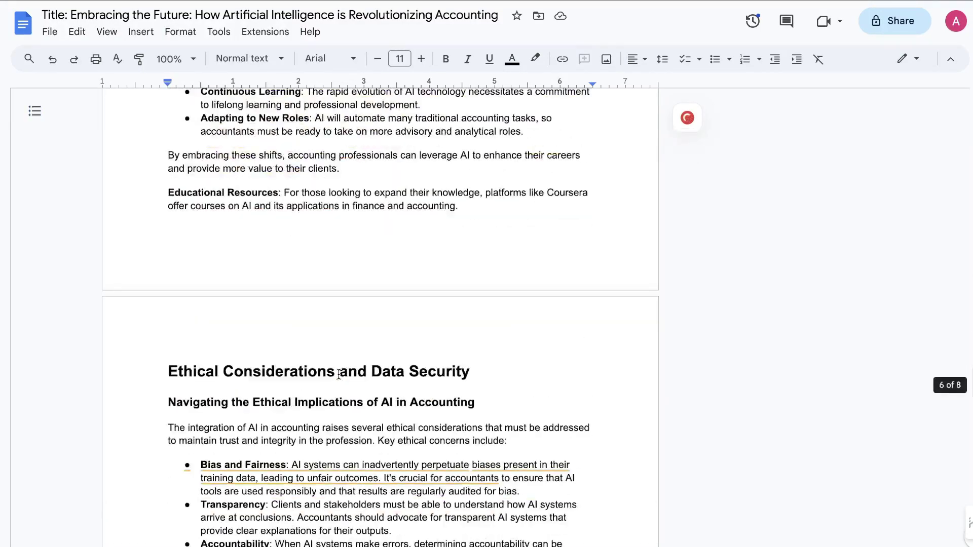
pyautogui.scroll(-8, 339, 374)
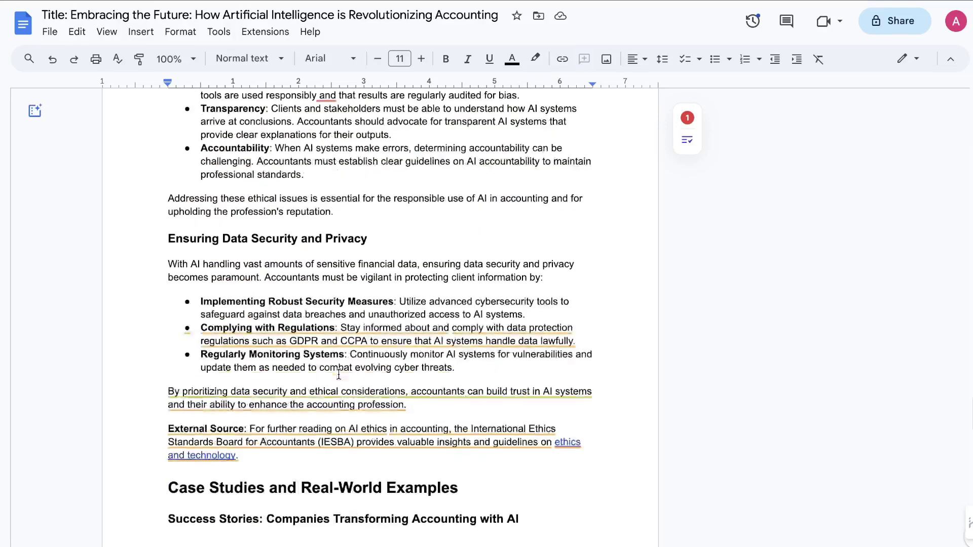
pyautogui.scroll(-4, 338, 374)
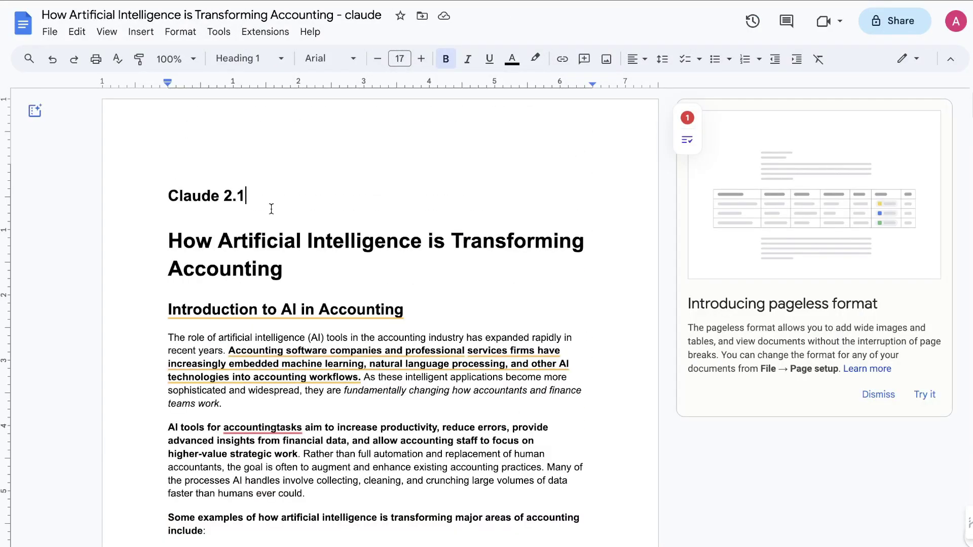
# Read the nine-page Claude 2.1 article from its heading to 'The Future of AI in Accounting Looks Bright'.
pyautogui.tripleClick(257, 194)
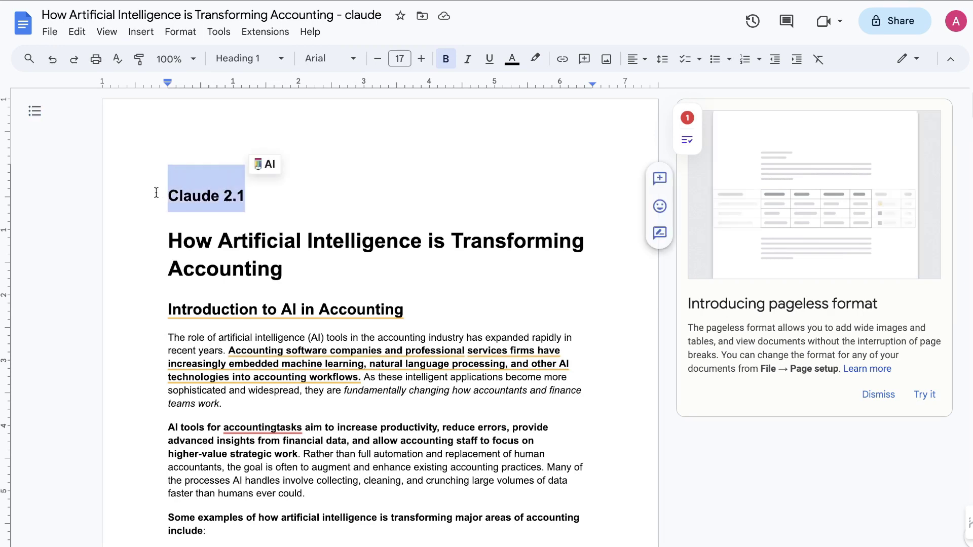
pyautogui.click(297, 270)
pyautogui.scroll(-14, 521, 327)
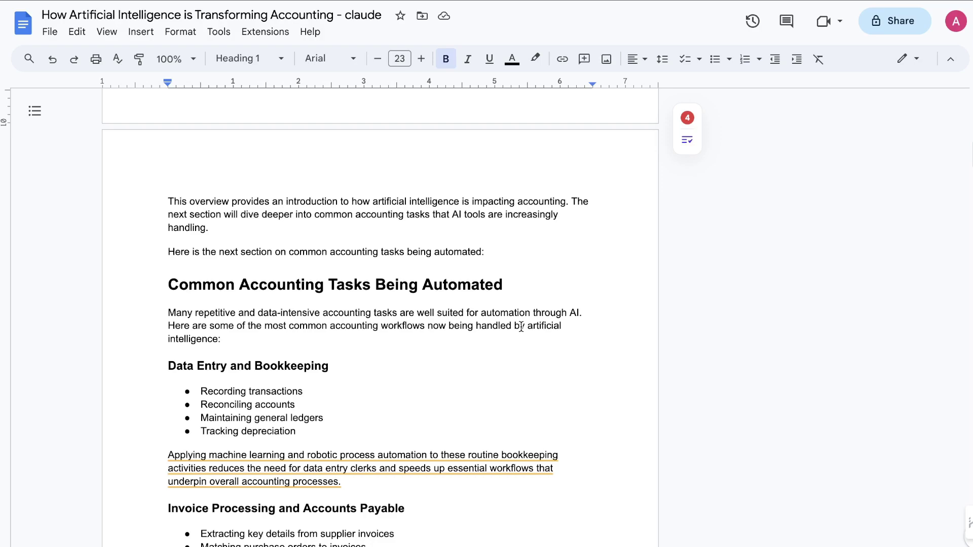
pyautogui.scroll(-12, 521, 327)
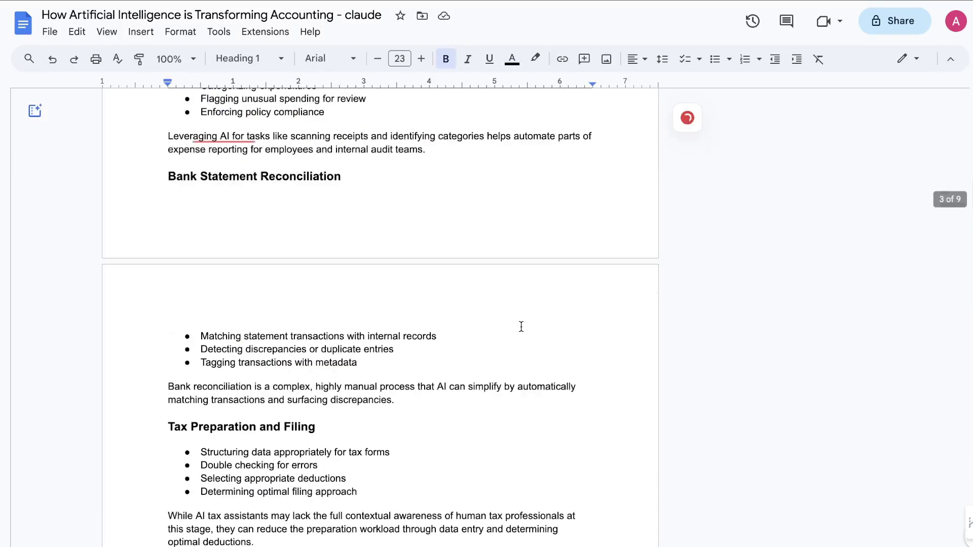
pyautogui.scroll(-8, 521, 327)
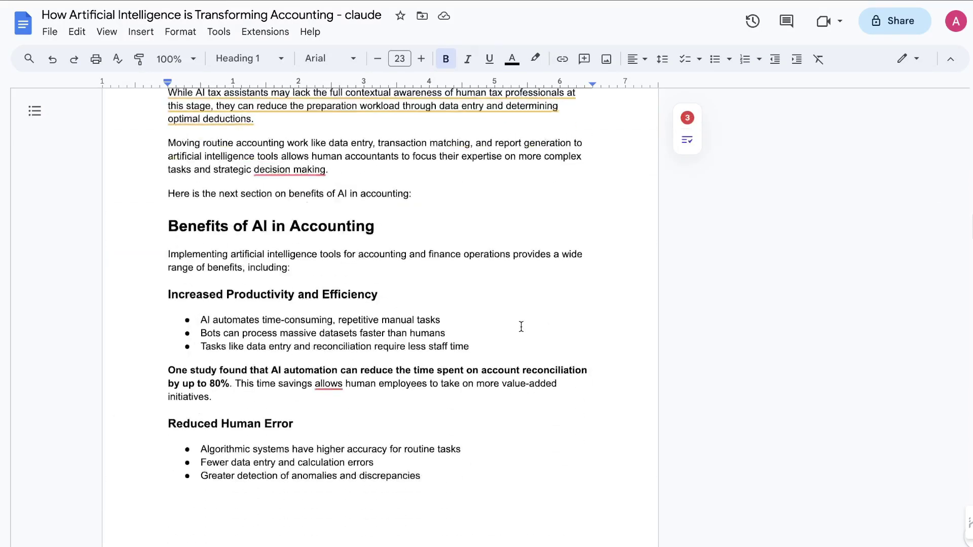
pyautogui.scroll(-10, 521, 327)
pyautogui.scroll(-8, 521, 327)
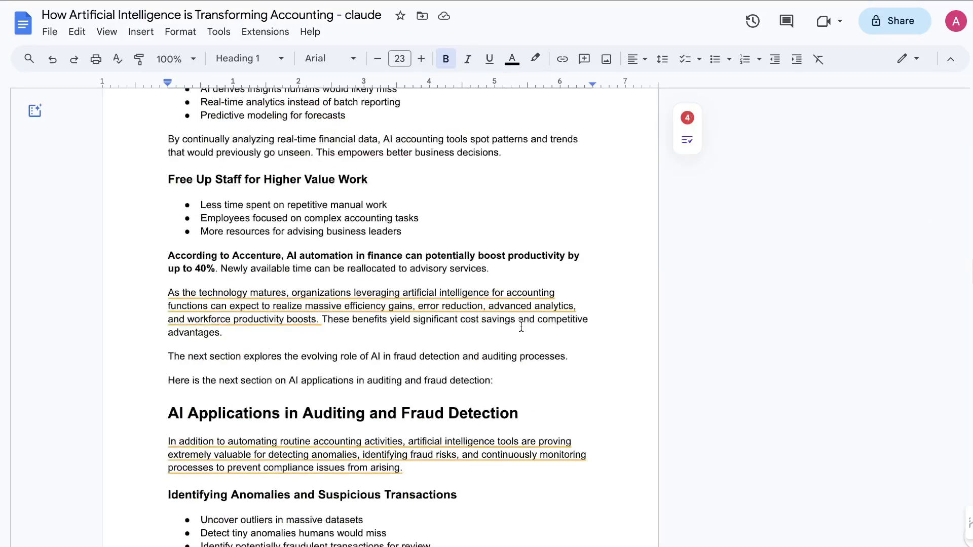
pyautogui.scroll(-9, 521, 327)
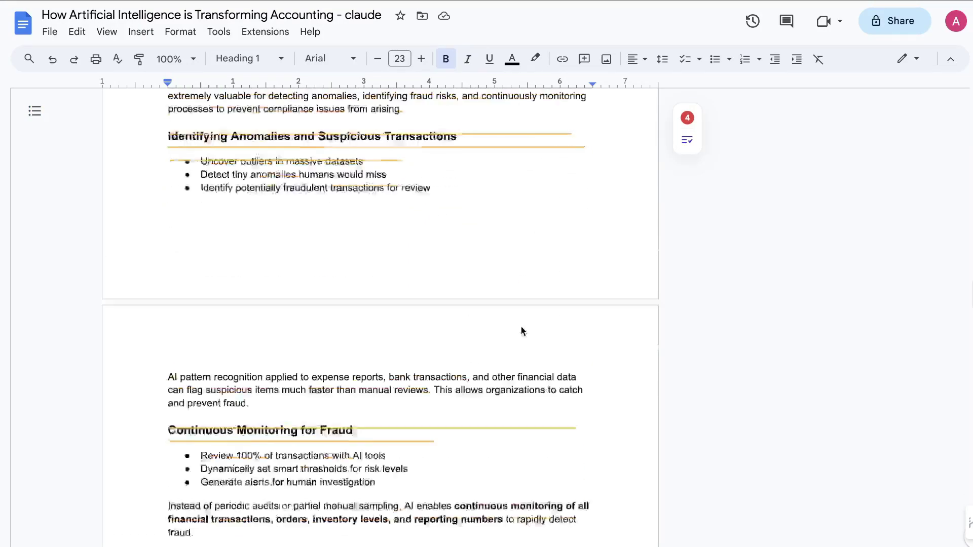
pyautogui.scroll(-3, 521, 327)
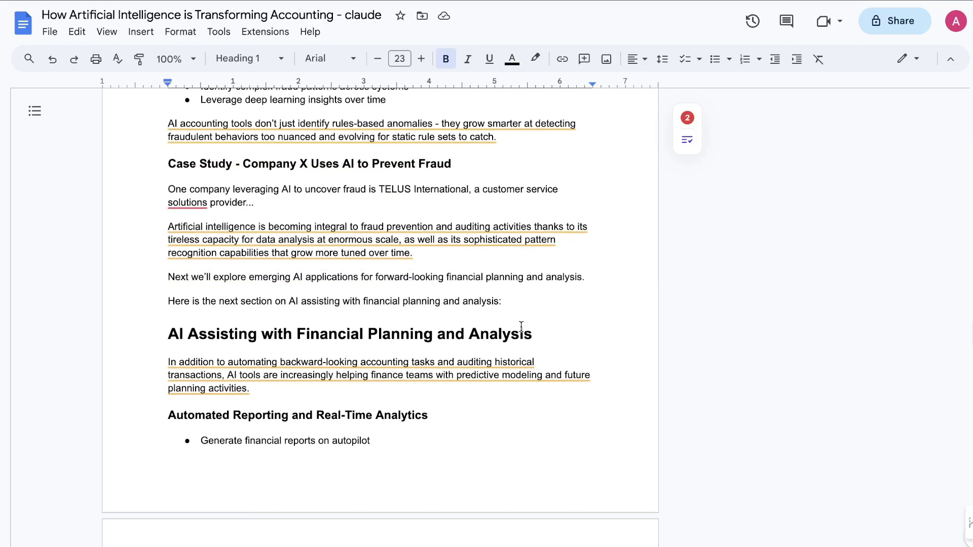
pyautogui.scroll(-1, 521, 327)
pyautogui.scroll(-12, 521, 327)
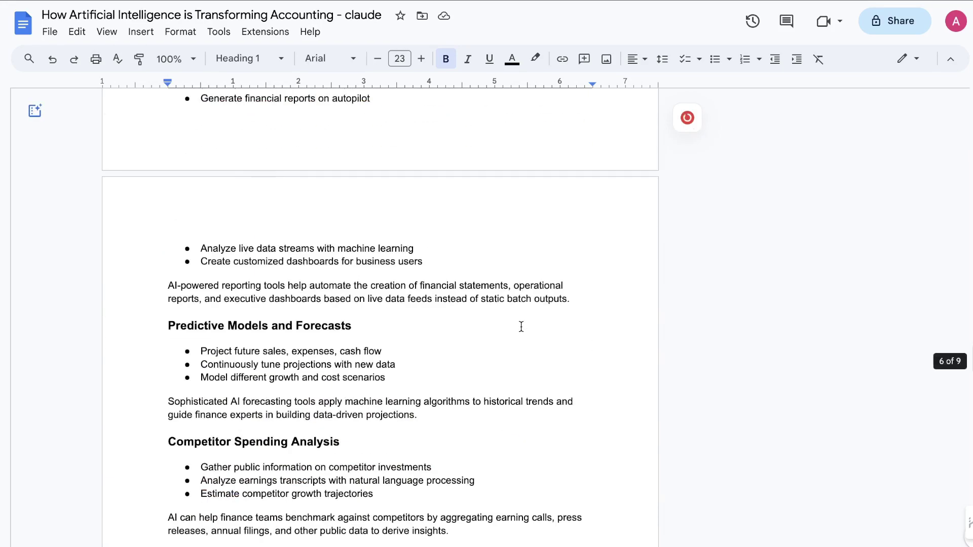
pyautogui.scroll(-2, 521, 327)
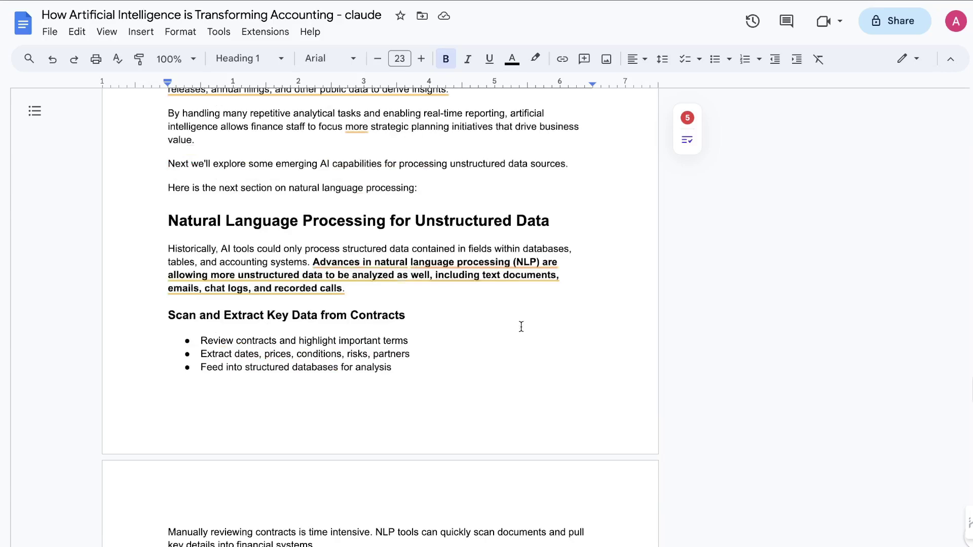
pyautogui.scroll(-12, 521, 327)
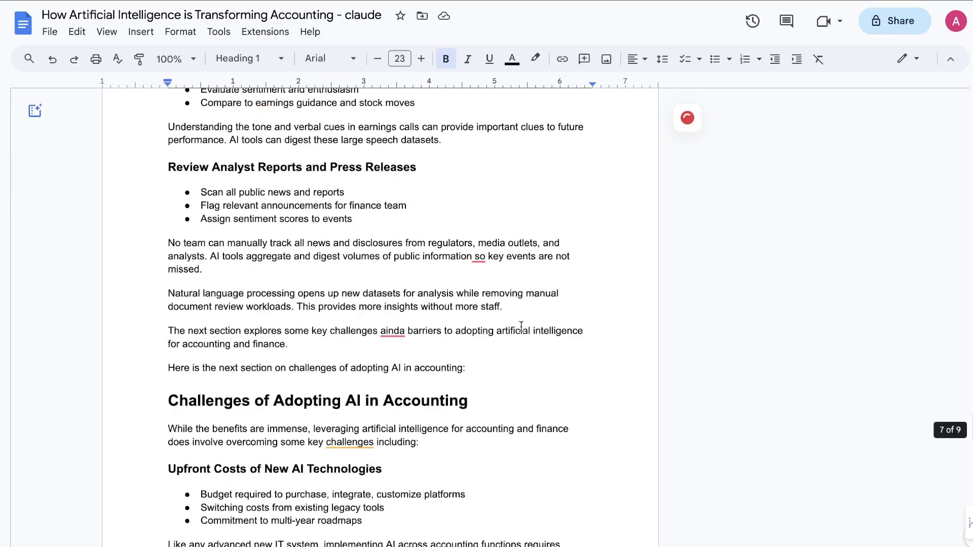
pyautogui.scroll(-17, 521, 327)
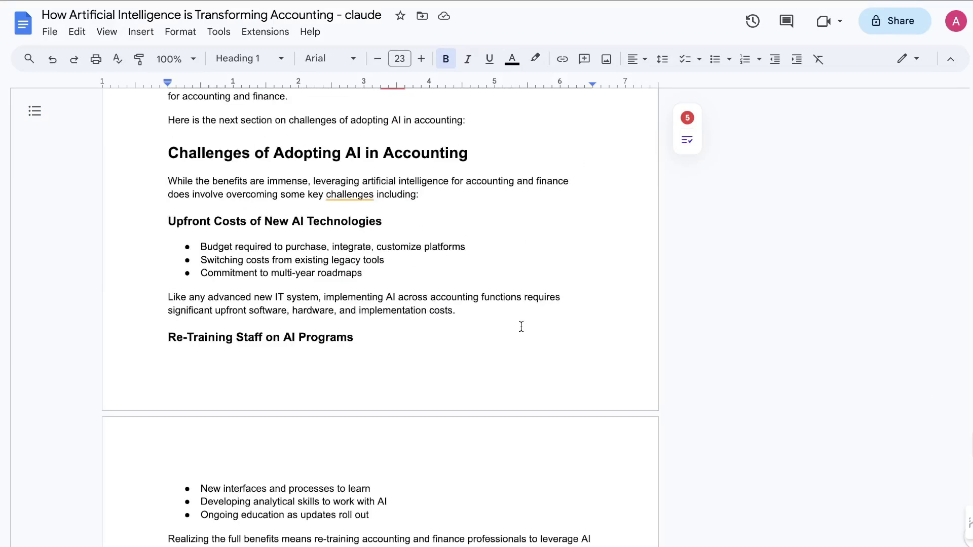
pyautogui.scroll(-9, 521, 327)
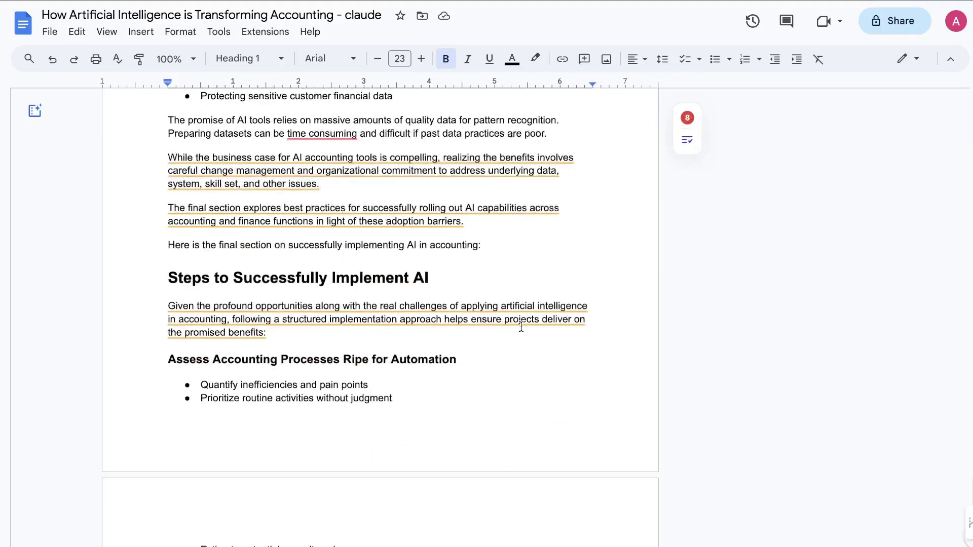
pyautogui.scroll(-4, 521, 327)
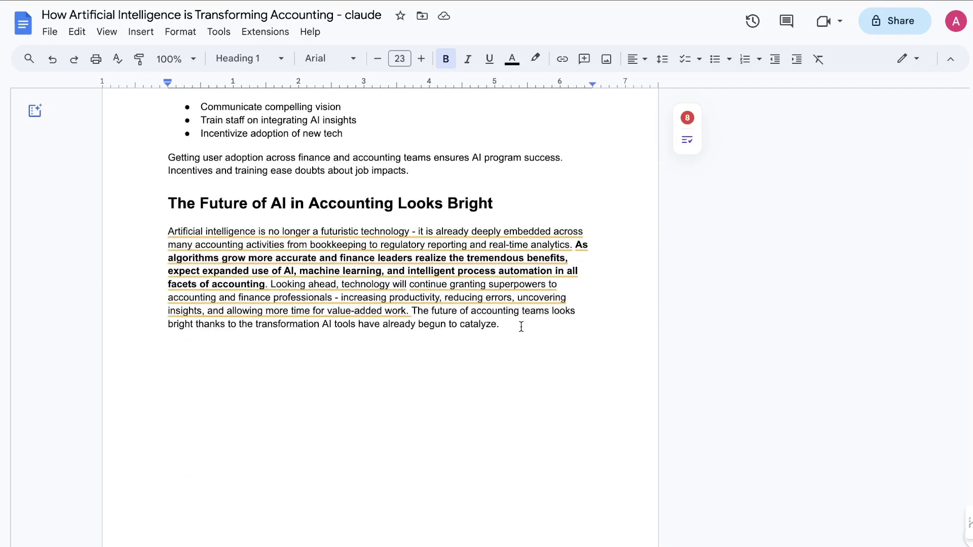
pyautogui.scroll(20, 378, 138)
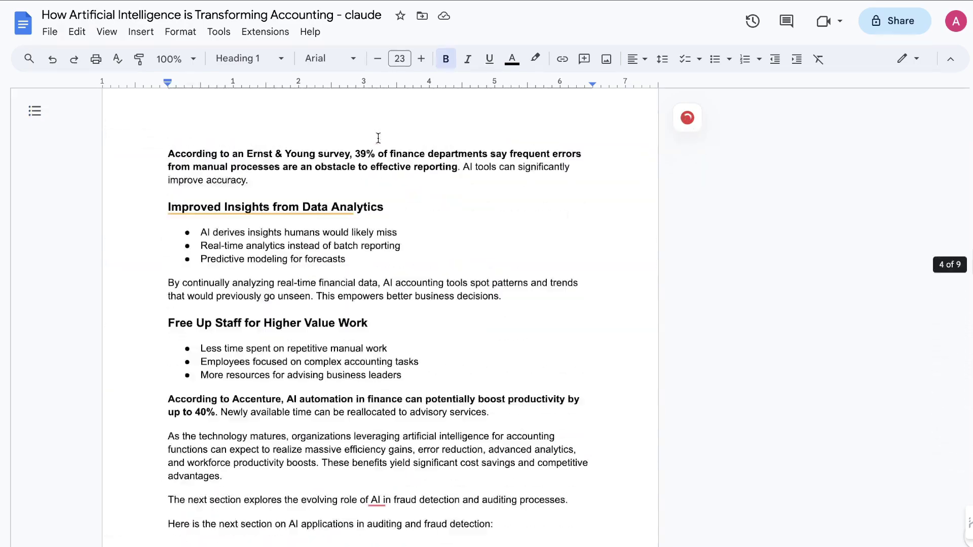
pyautogui.scroll(20, 378, 138)
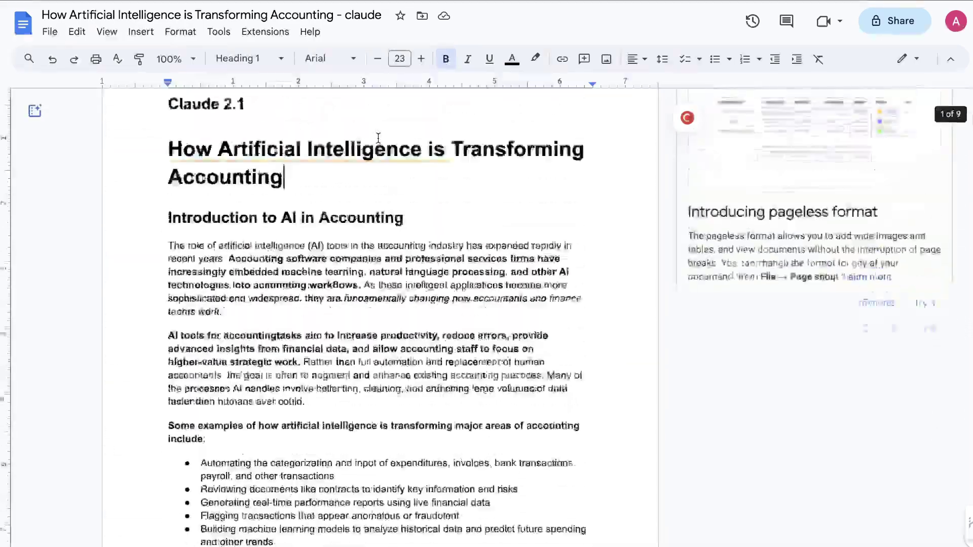
pyautogui.scroll(-5, 378, 138)
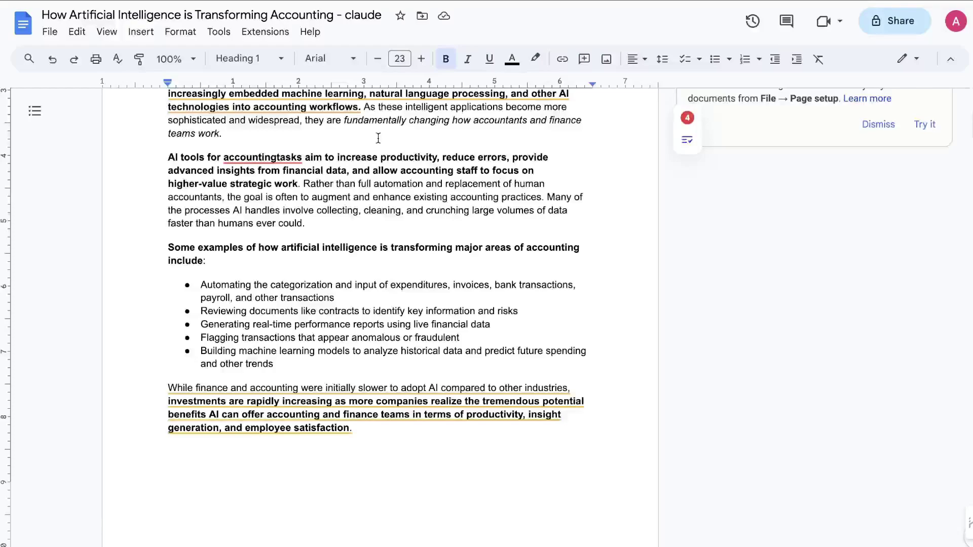
pyautogui.scroll(-4, 378, 138)
pyautogui.scroll(-15, 379, 138)
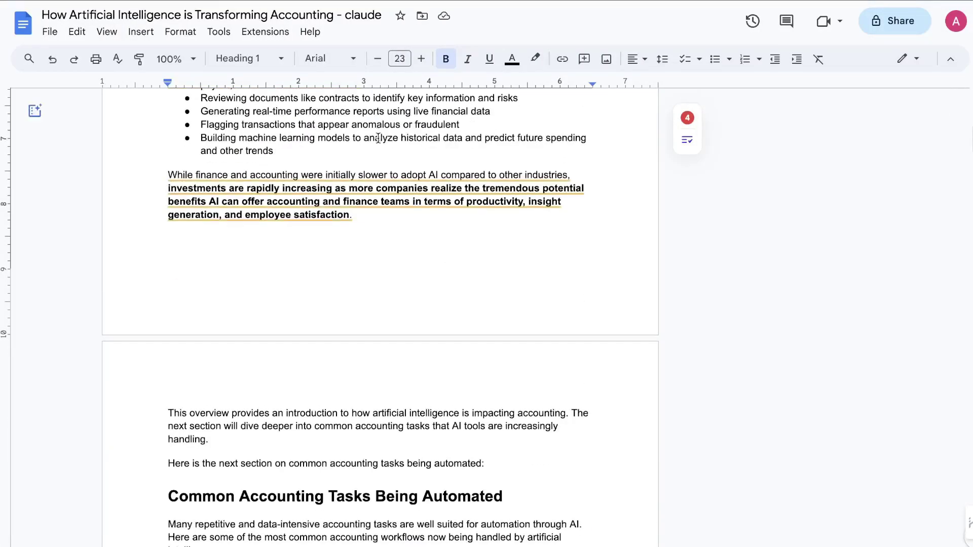
pyautogui.scroll(-10, 378, 138)
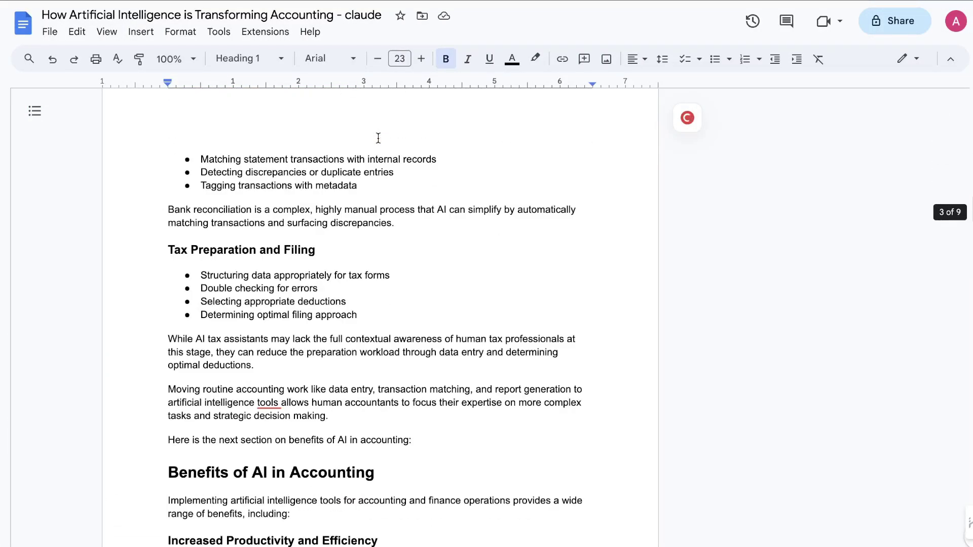
pyautogui.scroll(20, 378, 138)
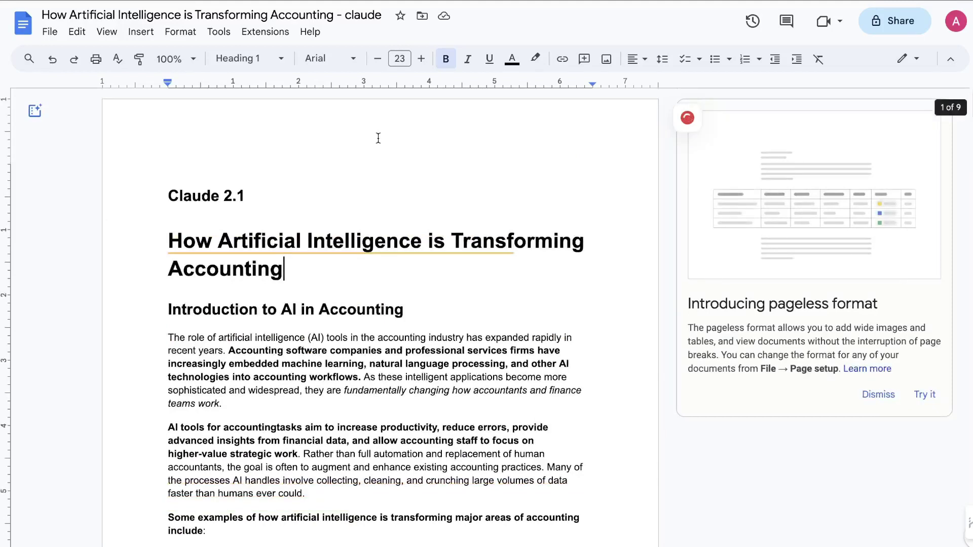
# Open Tools > Word count to read 2119 words over 9 pages, then close it.
pyautogui.click(226, 36)
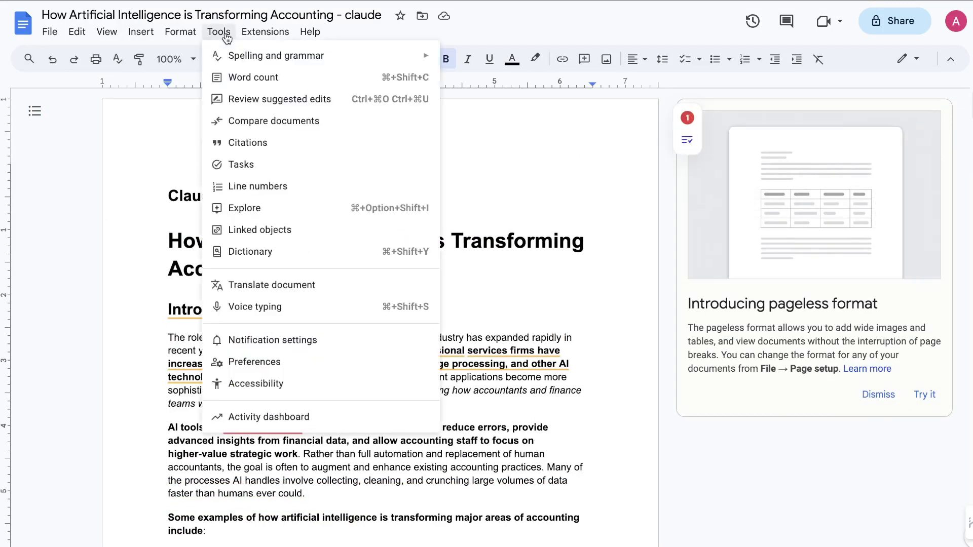
pyautogui.moveTo(253, 57)
pyautogui.click(255, 77)
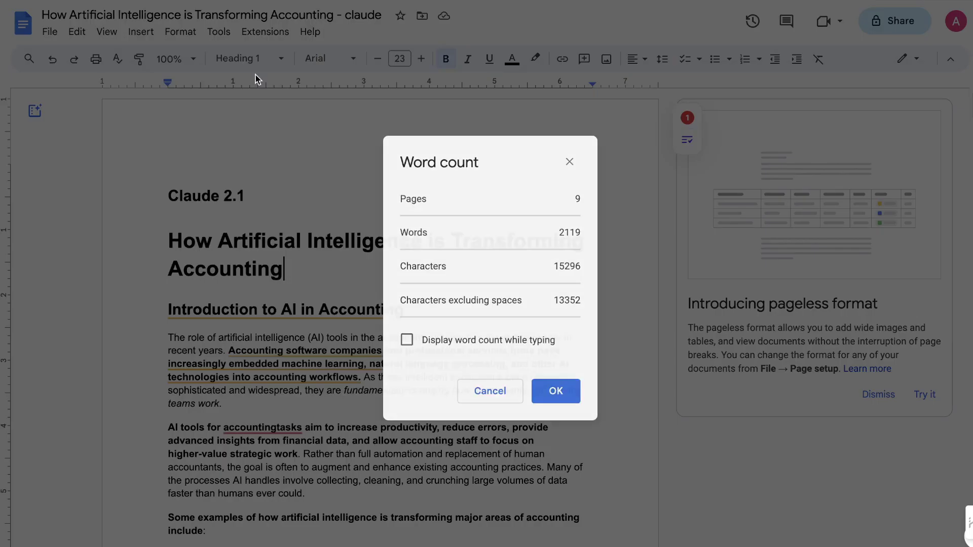
pyautogui.click(569, 162)
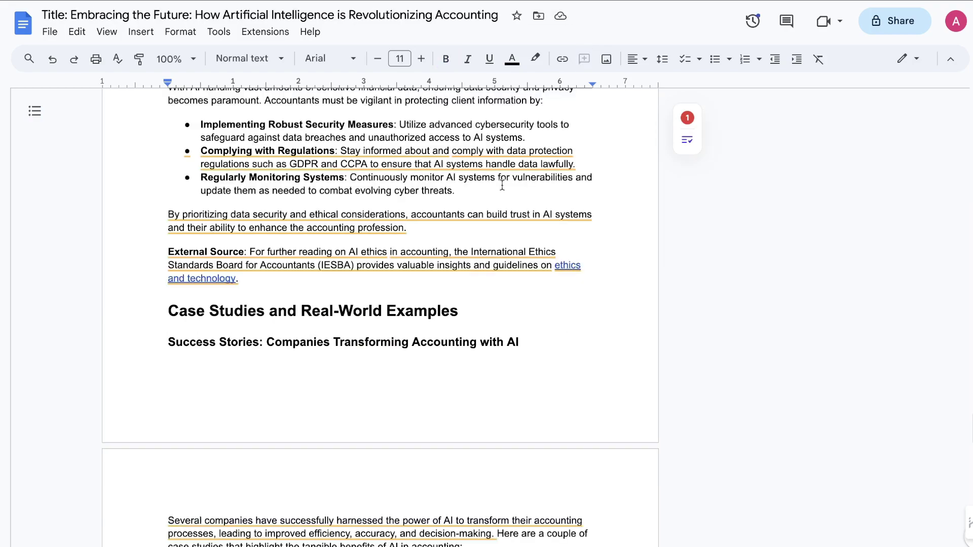
# Scroll the GPT-4 Turbo article down to its IESBA External Source paragraph and place the caret there.
pyautogui.scroll(20, 333, 184)
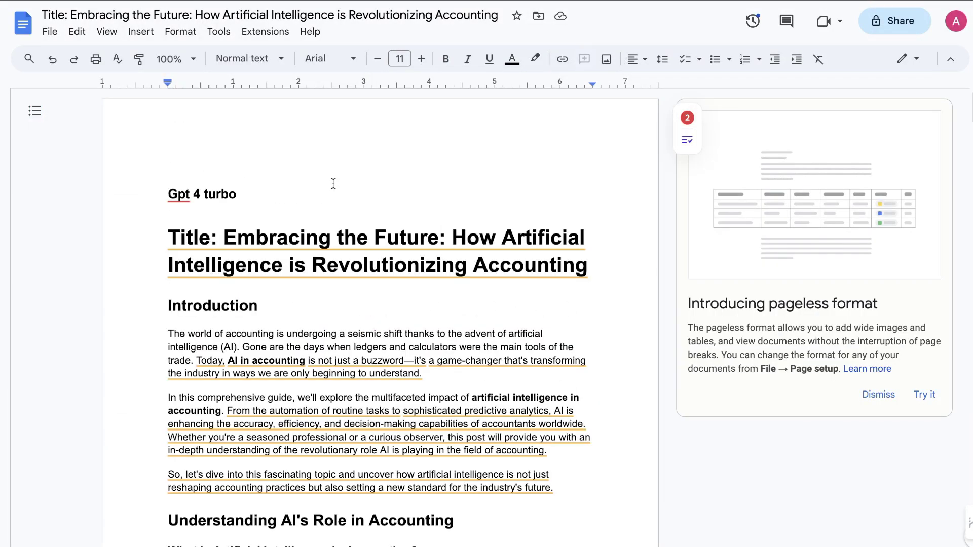
pyautogui.scroll(-3, 333, 184)
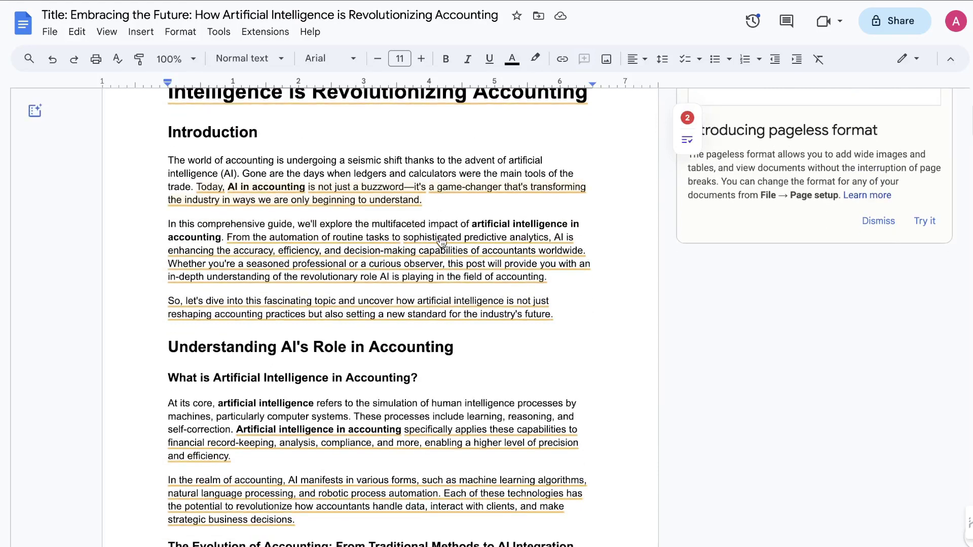
pyautogui.scroll(-3, 589, 289)
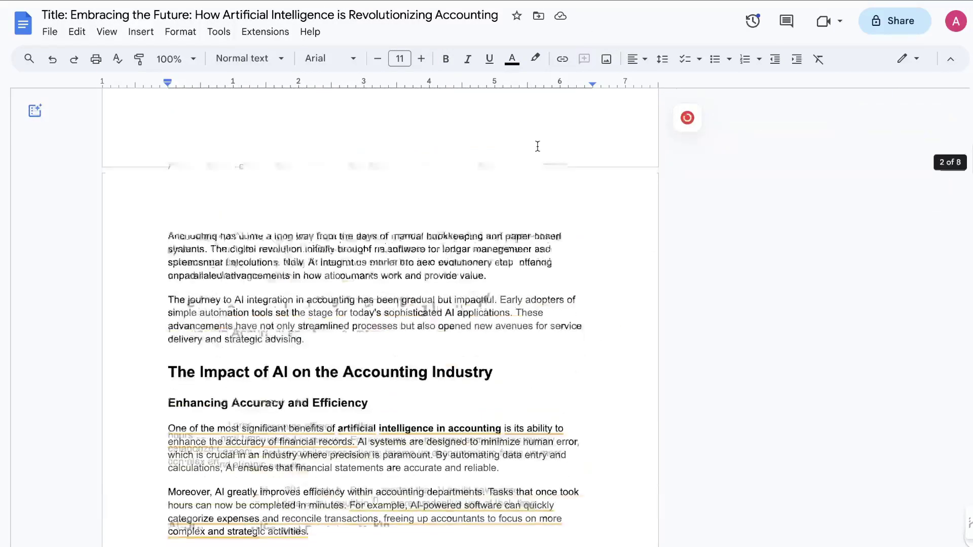
pyautogui.scroll(-7, 537, 146)
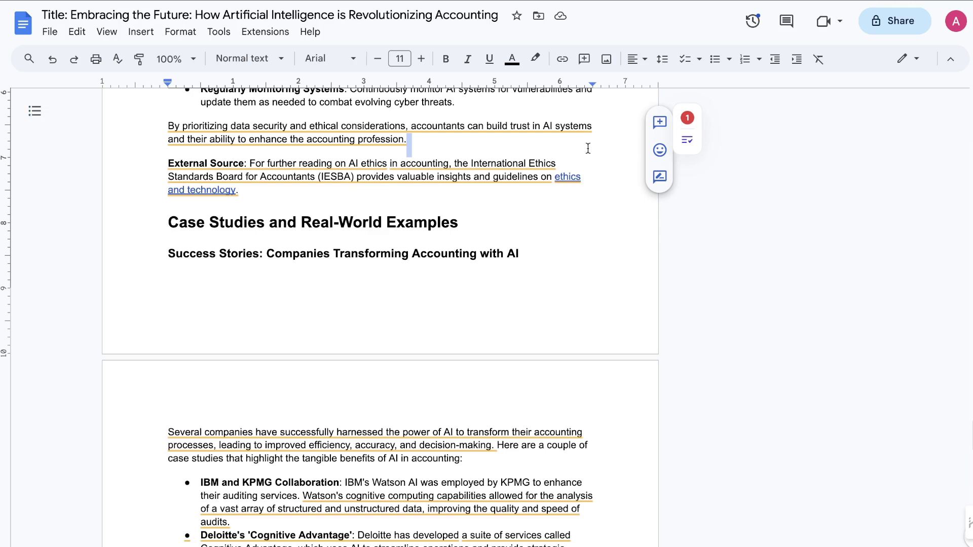
pyautogui.moveTo(582, 181); pyautogui.dragTo(581, 182)
pyautogui.click(586, 166)
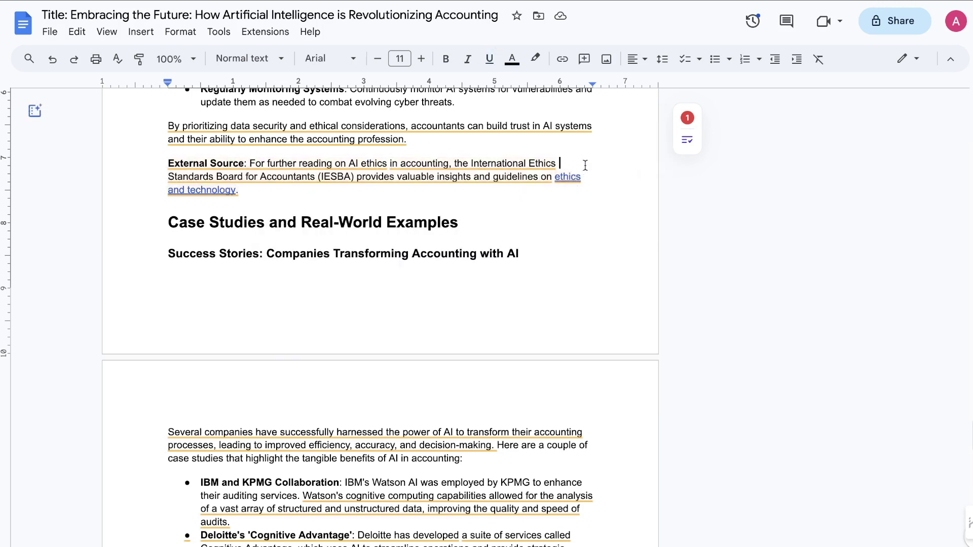
# Follow the 'ethics and technology' link to the IAASB Technology page, accept its cookies, then close it.
pyautogui.click(215, 196)
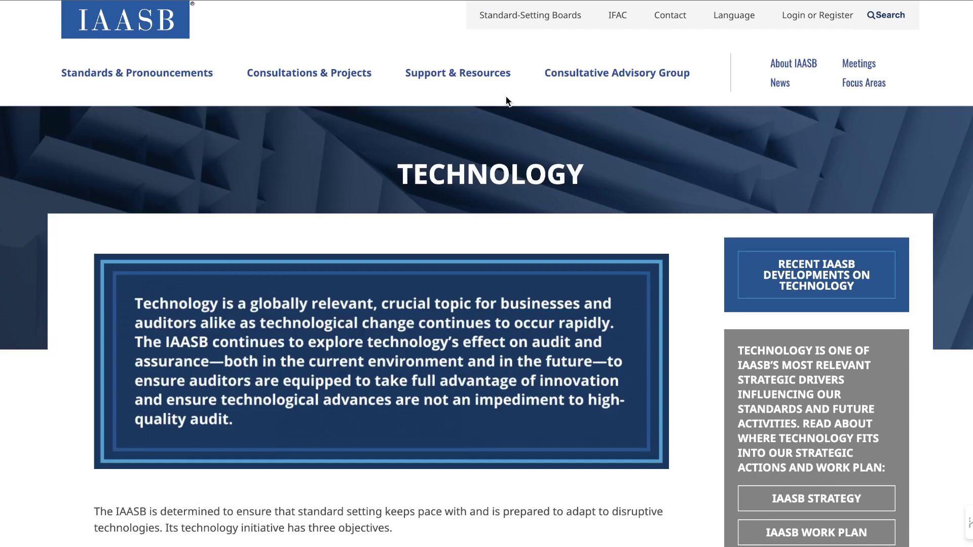
pyautogui.scroll(-12, 524, 154)
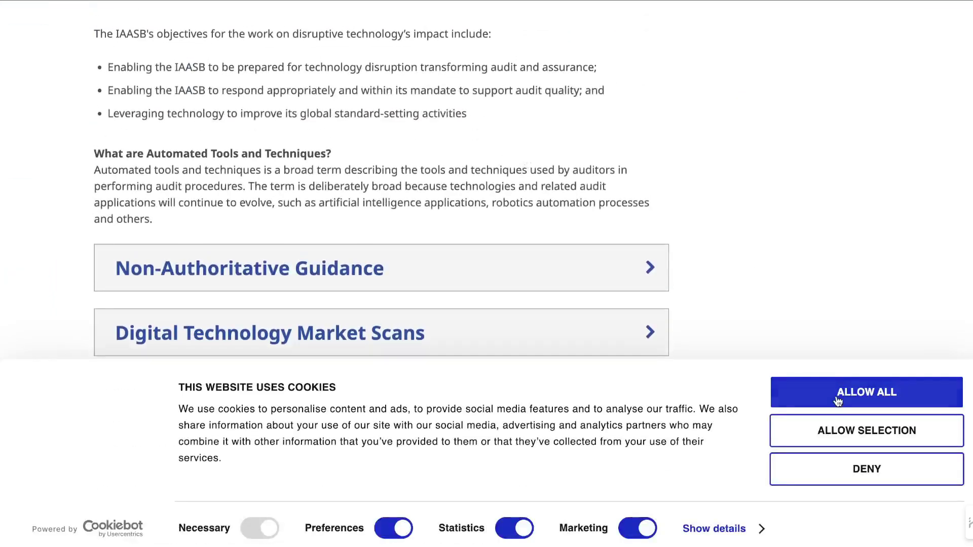
pyautogui.click(866, 392)
pyautogui.scroll(6, 592, 37)
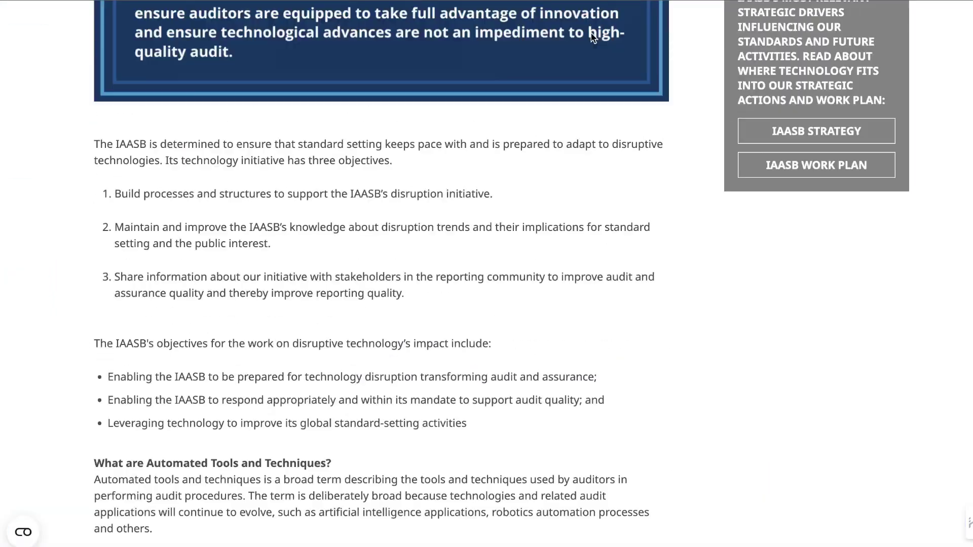
pyautogui.hotkey('ctrl', 'w')
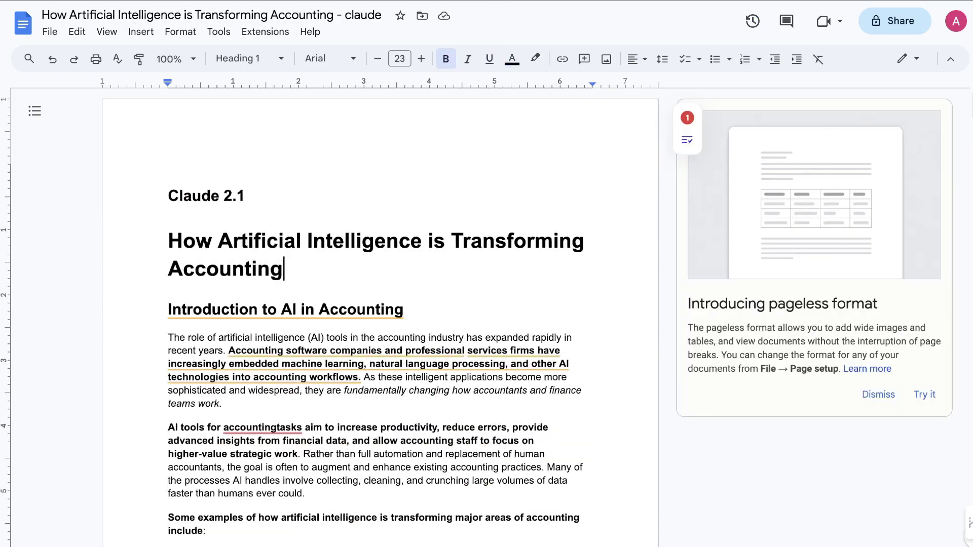
# Select the GPT-4 Turbo article from its Call to Action up to the title, then go to NeuronWriter.
pyautogui.scroll(-15, 630, 240)
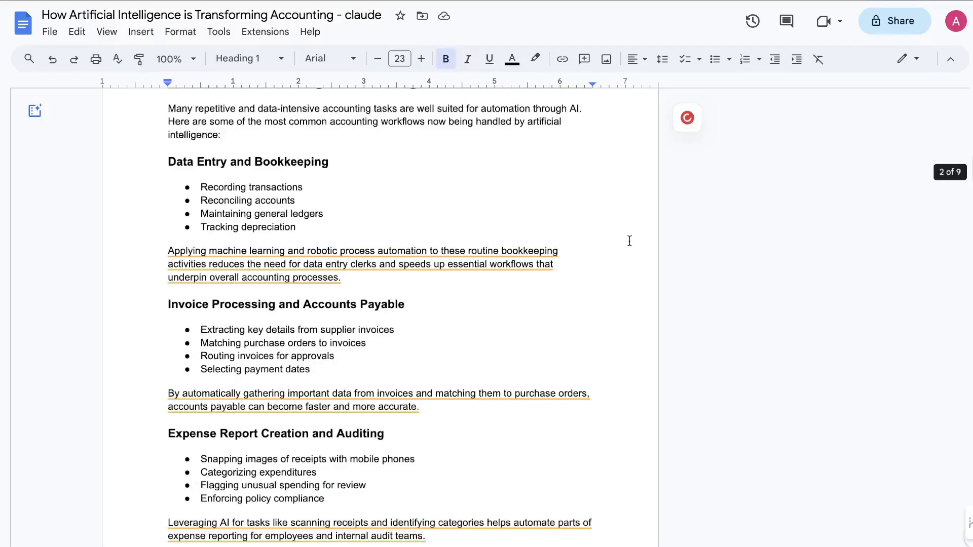
pyautogui.scroll(-20, 630, 241)
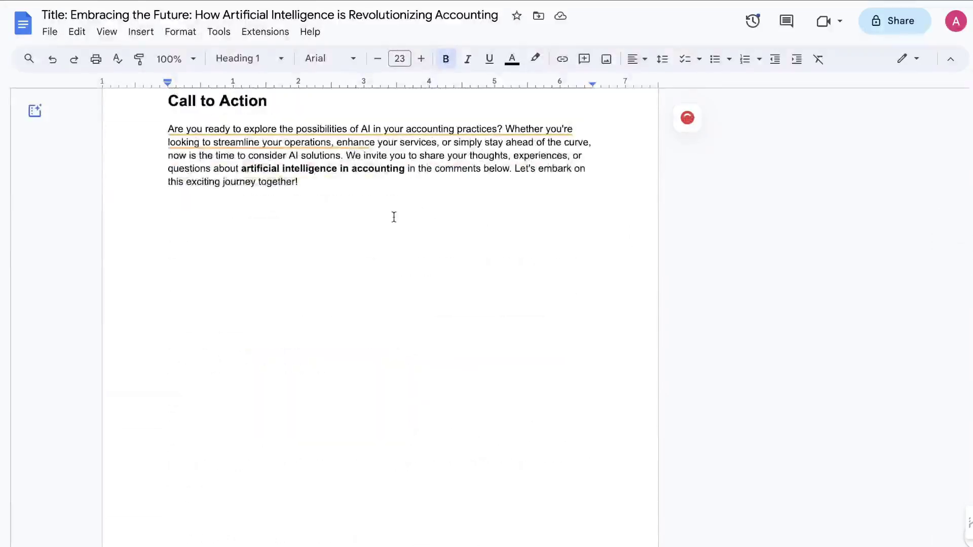
pyautogui.moveTo(394, 217); pyautogui.dragTo(168, 236)
pyautogui.scroll(15, 403, 165)
pyautogui.scroll(20, 304, 188)
pyautogui.scroll(20, 170, 218)
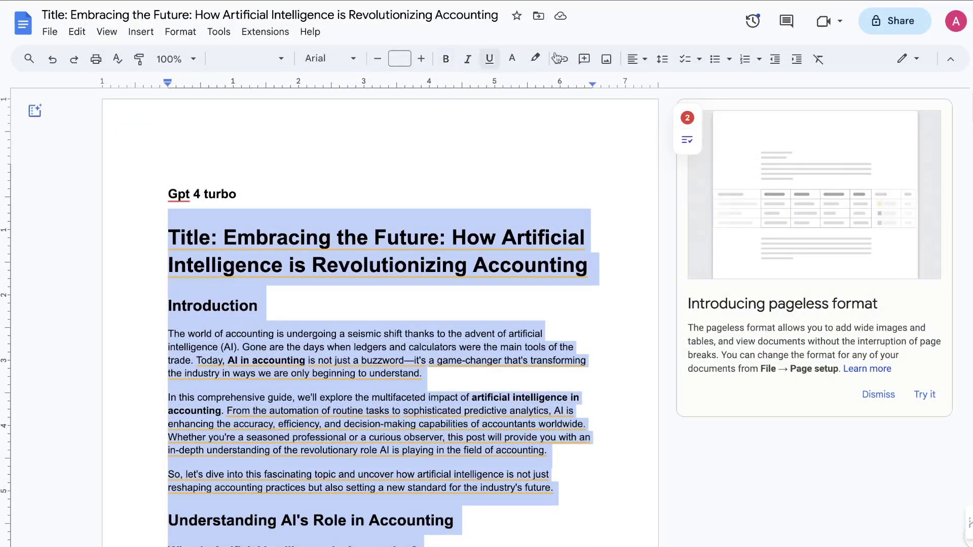
pyautogui.hotkey('ctrl', 'Tab')
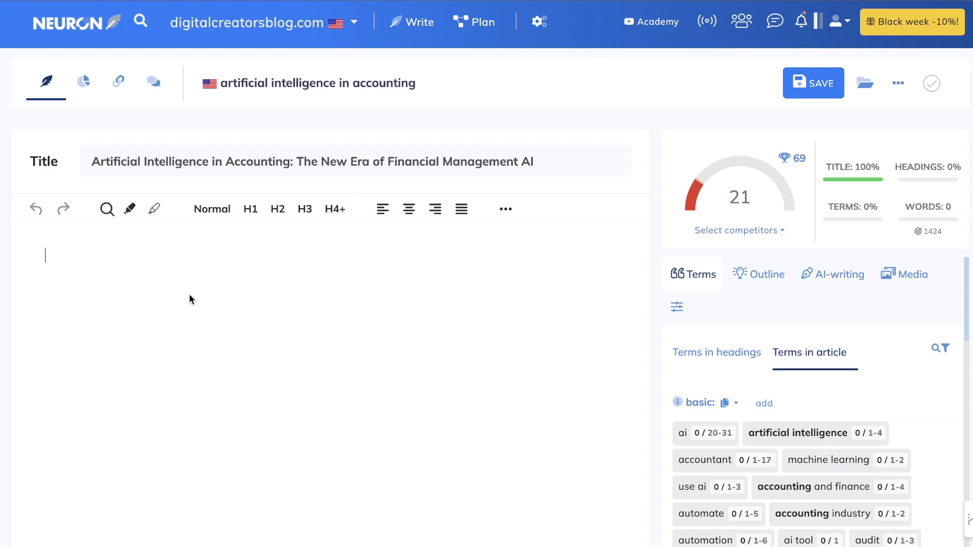
# Paste the GPT-4 Turbo article into NeuronWriter and briefly check the meta title editor without saving.
pyautogui.hotkey('ctrl', 'v')
pyautogui.scroll(20, 190, 294)
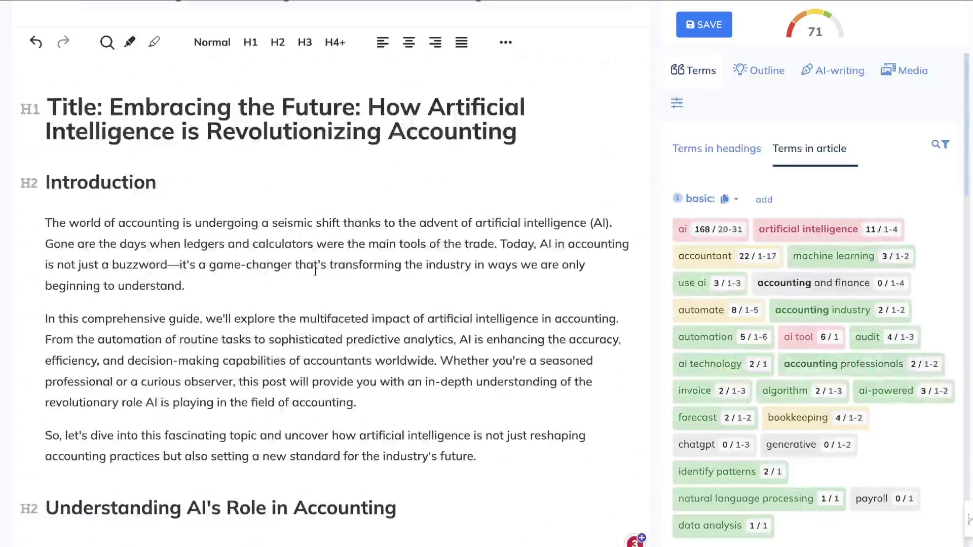
pyautogui.scroll(4, 190, 295)
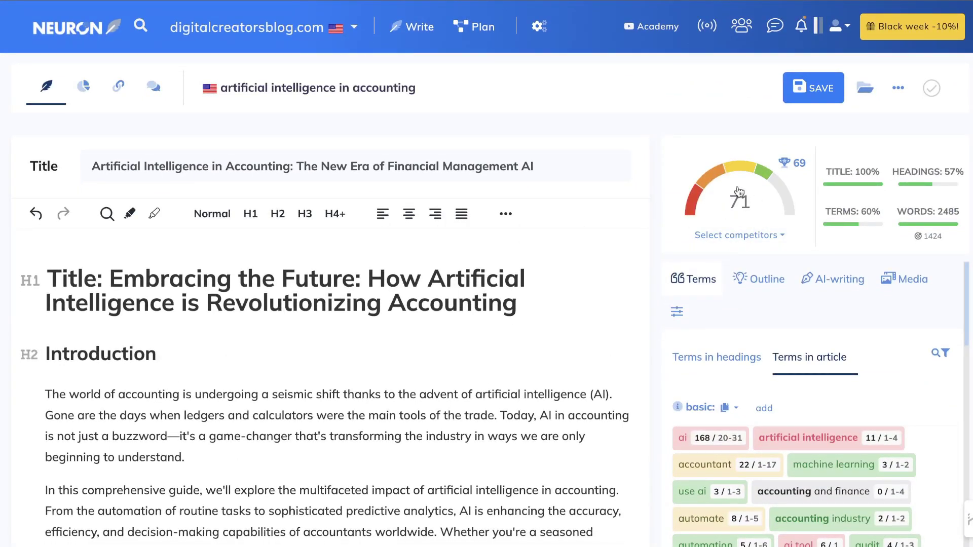
pyautogui.click(346, 175)
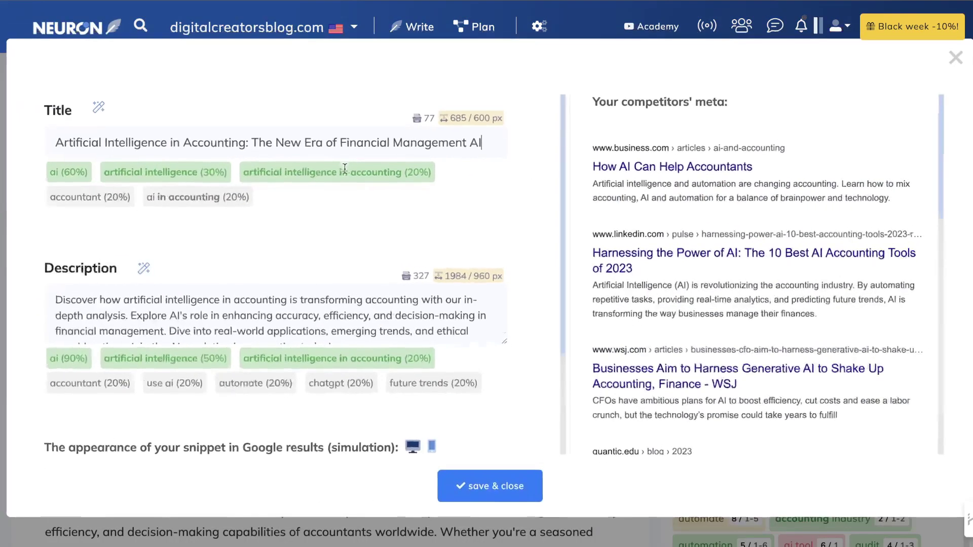
pyautogui.click(968, 60)
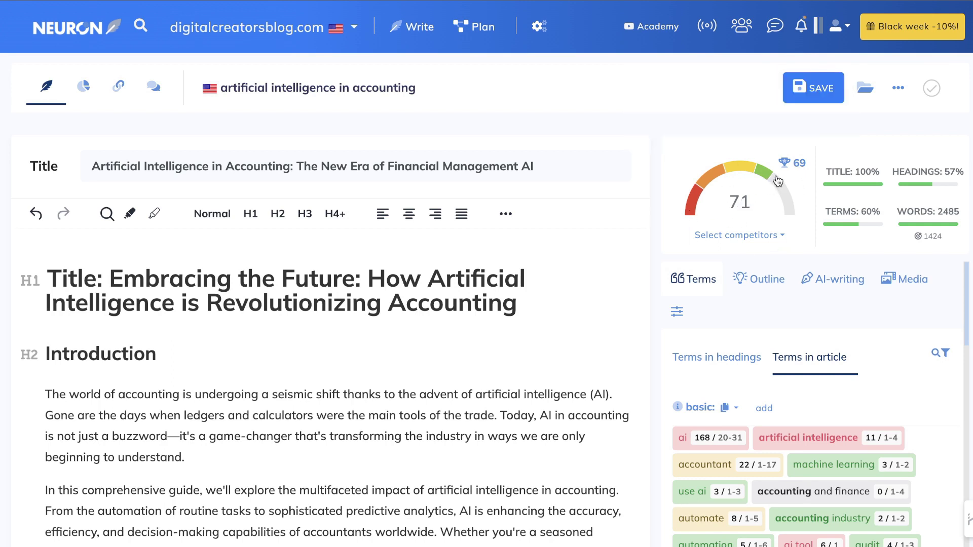
# Select the entire pasted article text in the NeuronWriter editor.
pyautogui.moveTo(789, 173)
pyautogui.scroll(-20, 435, 262)
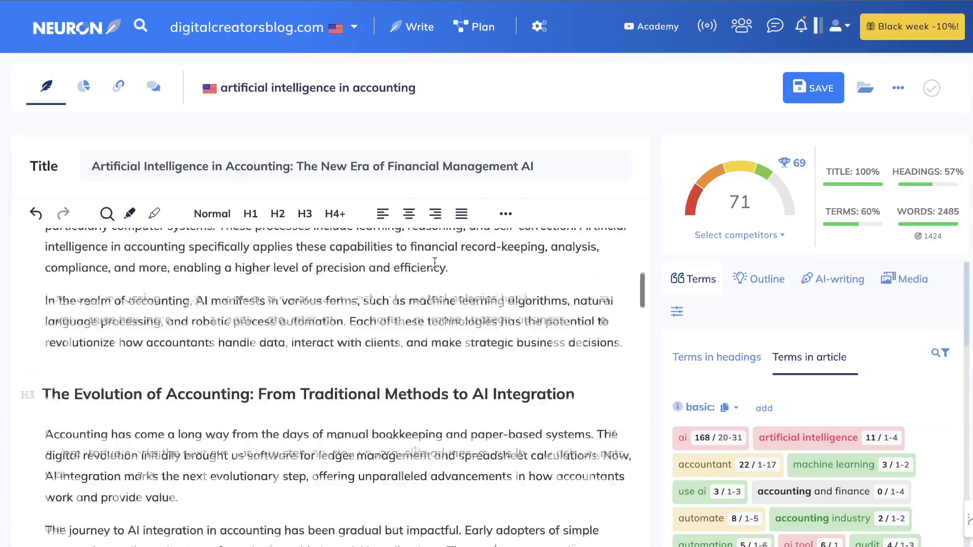
pyautogui.scroll(-20, 435, 262)
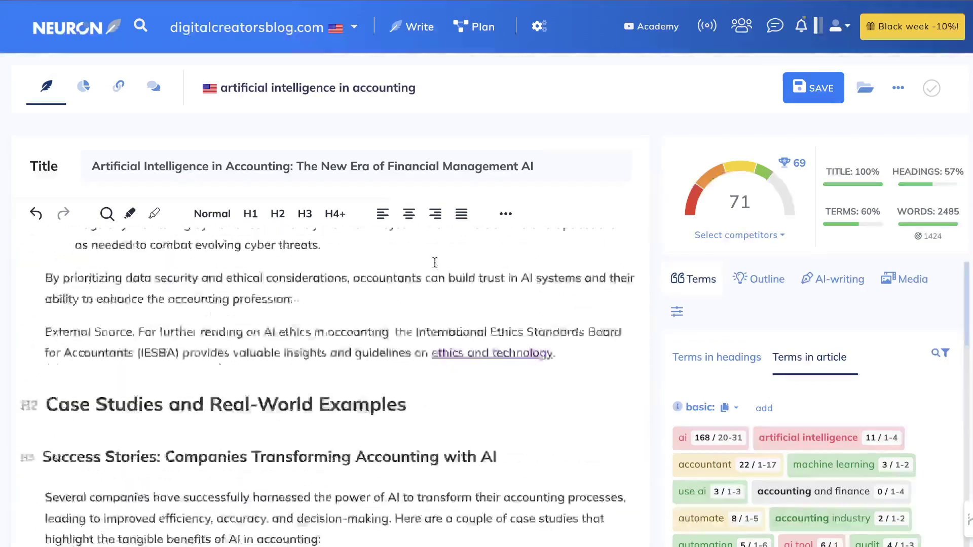
pyautogui.scroll(-10, 435, 262)
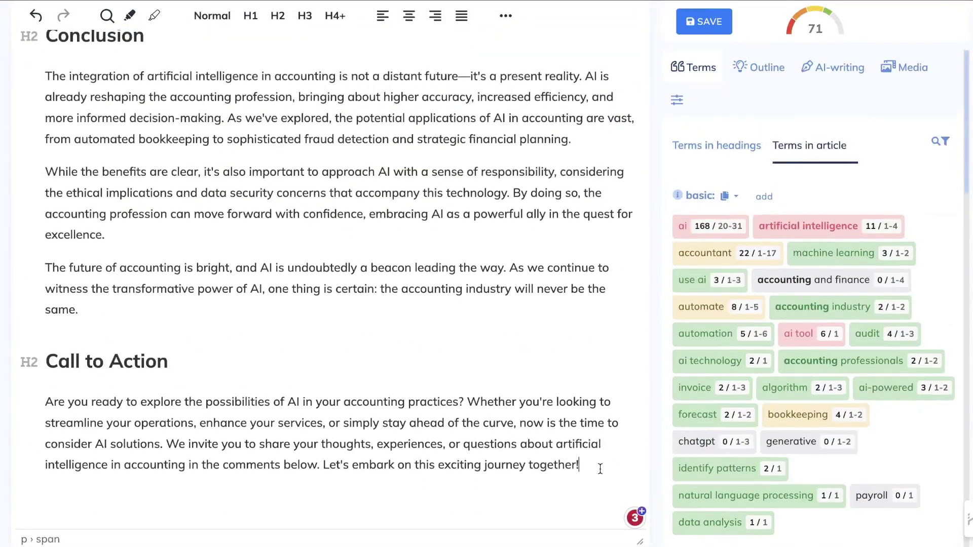
pyautogui.moveTo(600, 469); pyautogui.dragTo(18, 277)
# Replace the editor content with the Claude article and scroll back toward its title.
pyautogui.hotkey('ctrl', 'x')
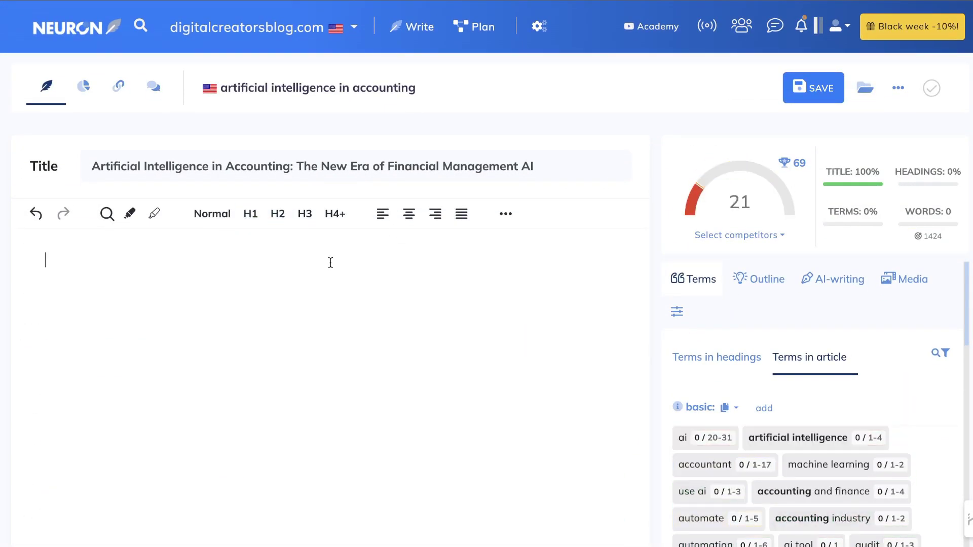
pyautogui.hotkey('ctrl', 'v')
pyautogui.scroll(20, 330, 262)
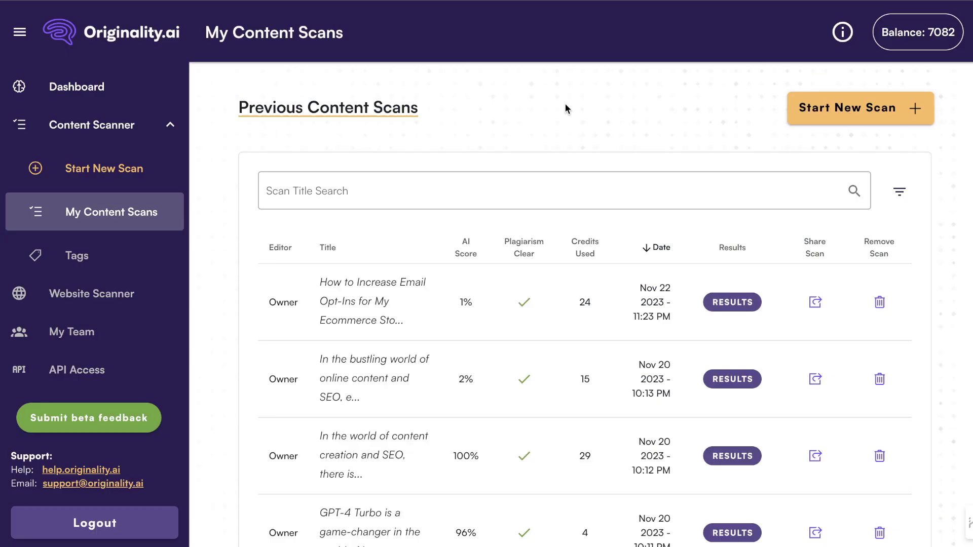
# Start a new Originality.ai scan and paste in the 1,944-word Claude article.
pyautogui.click(798, 106)
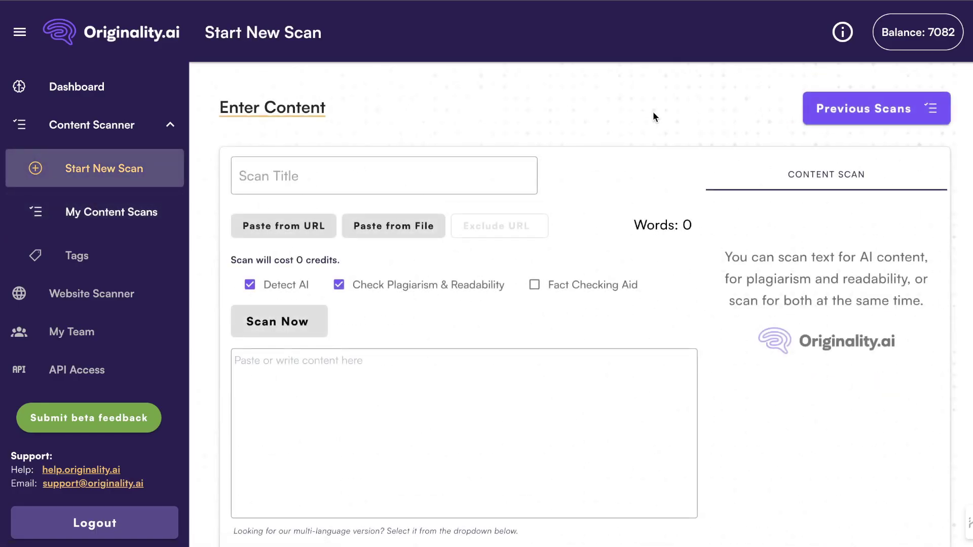
pyautogui.click(467, 395)
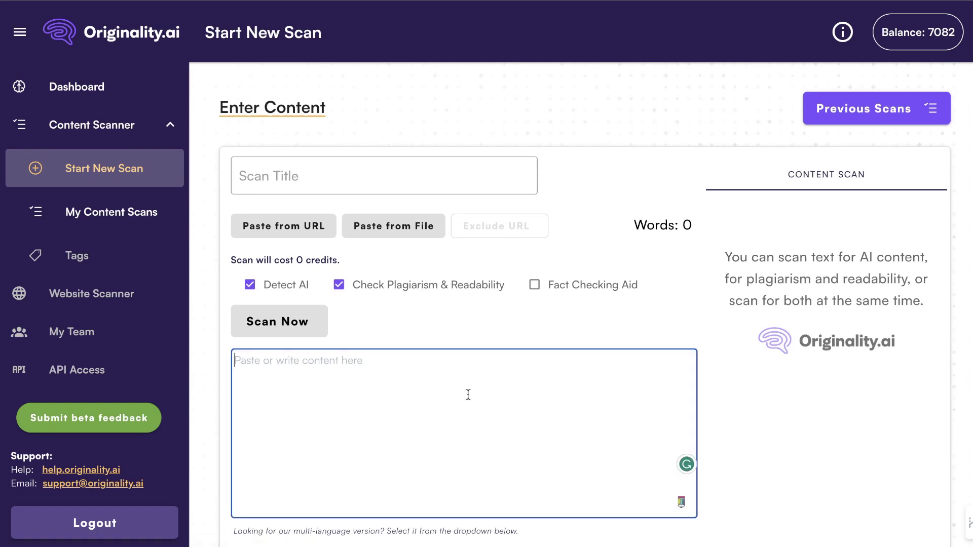
pyautogui.hotkey('ctrl', 'v')
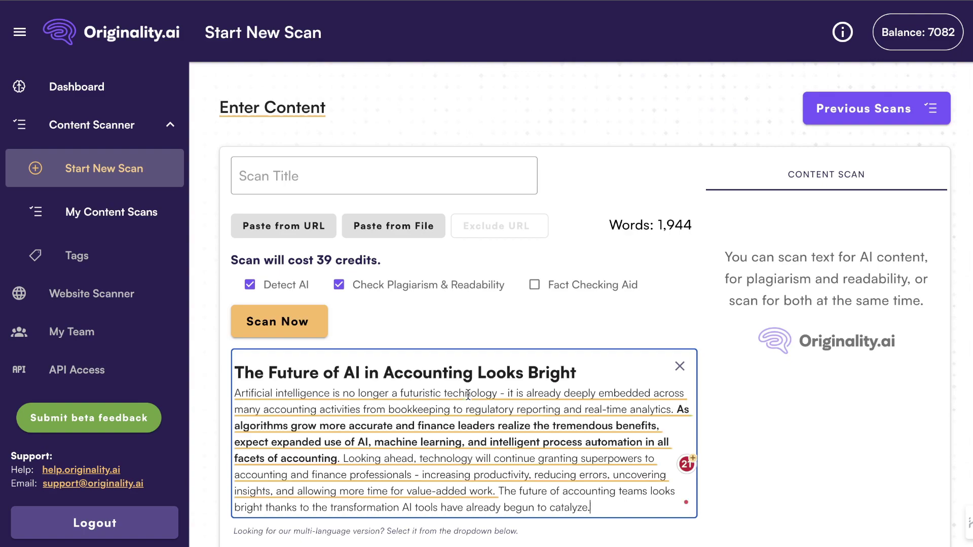
pyautogui.scroll(-1, 468, 395)
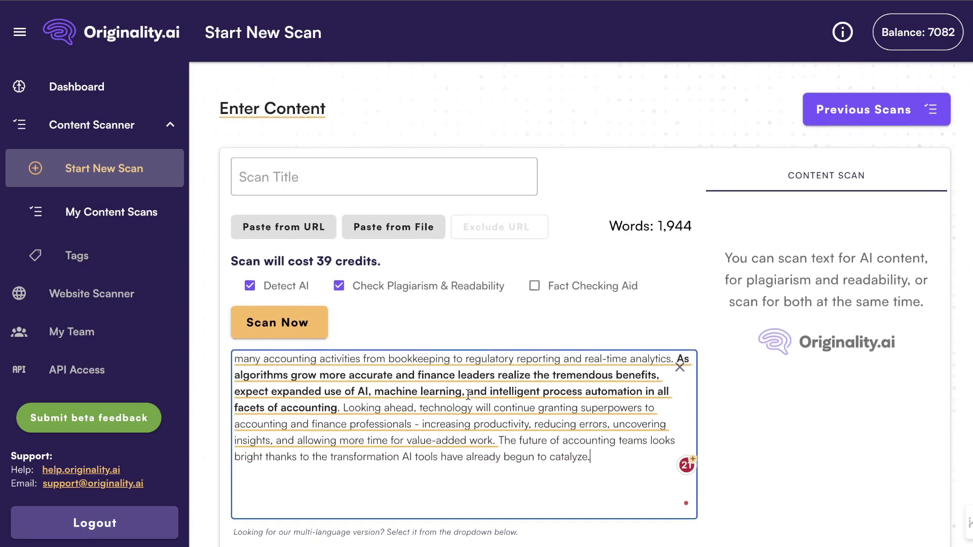
pyautogui.scroll(1, 501, 415)
pyautogui.scroll(20, 501, 415)
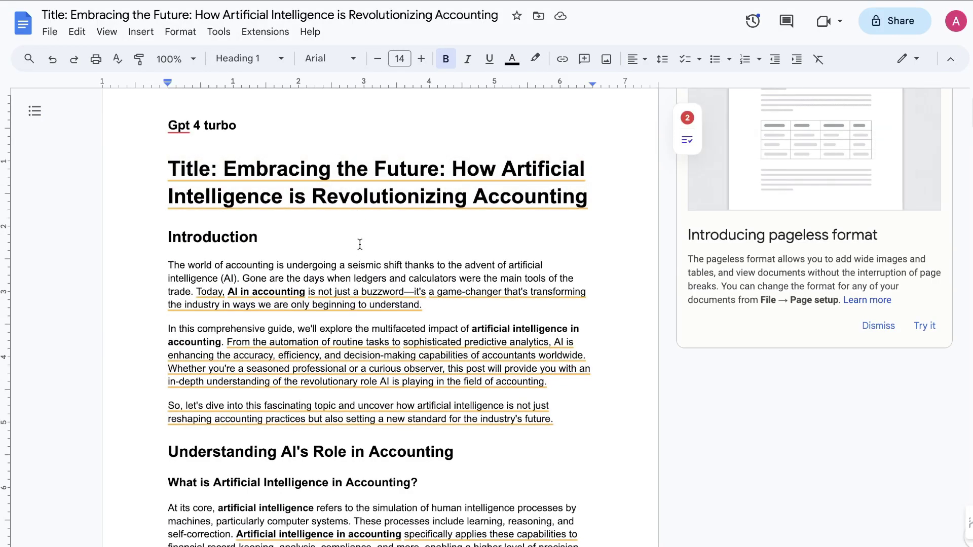
pyautogui.scroll(-1, 360, 245)
pyautogui.scroll(-1, 273, 210)
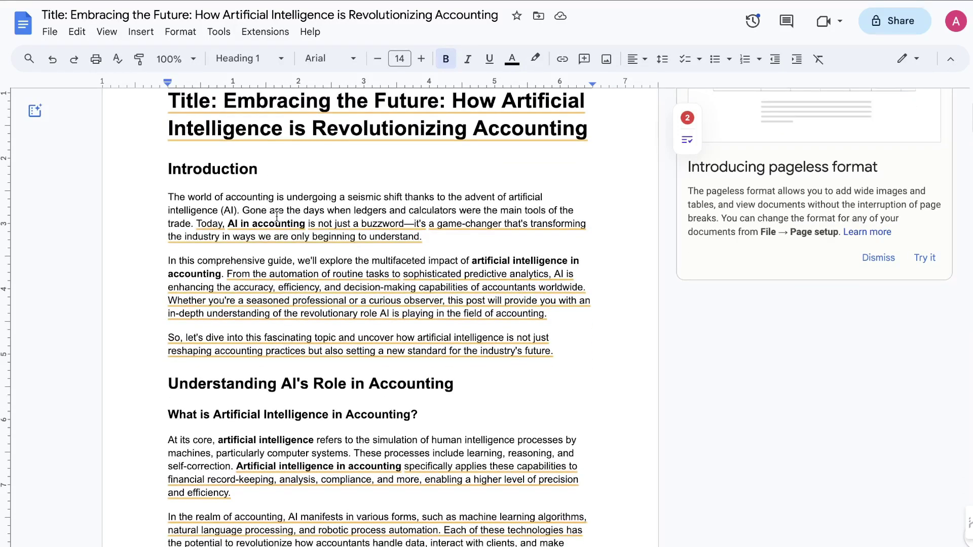
pyautogui.scroll(-5, 369, 229)
pyautogui.scroll(-1, 381, 250)
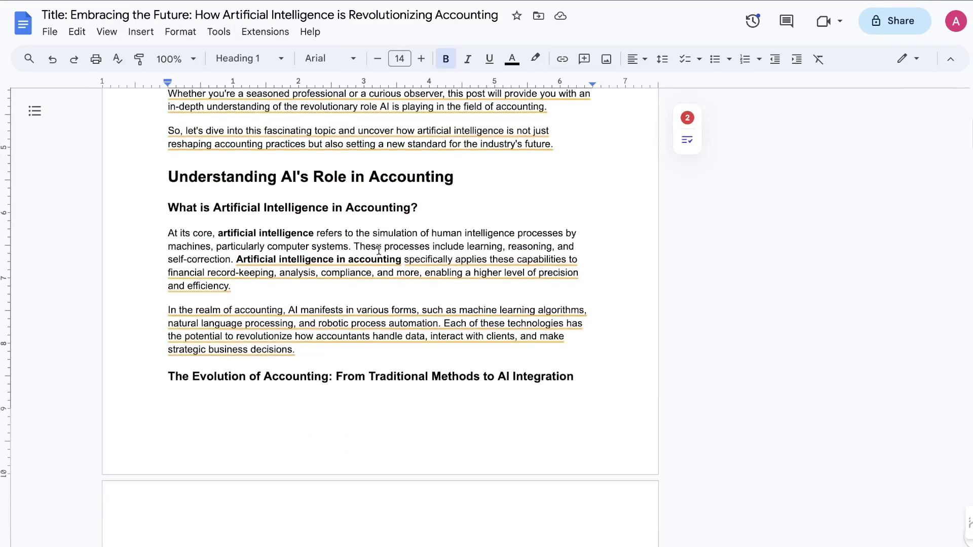
pyautogui.scroll(-5, 431, 283)
pyautogui.scroll(-5, 522, 335)
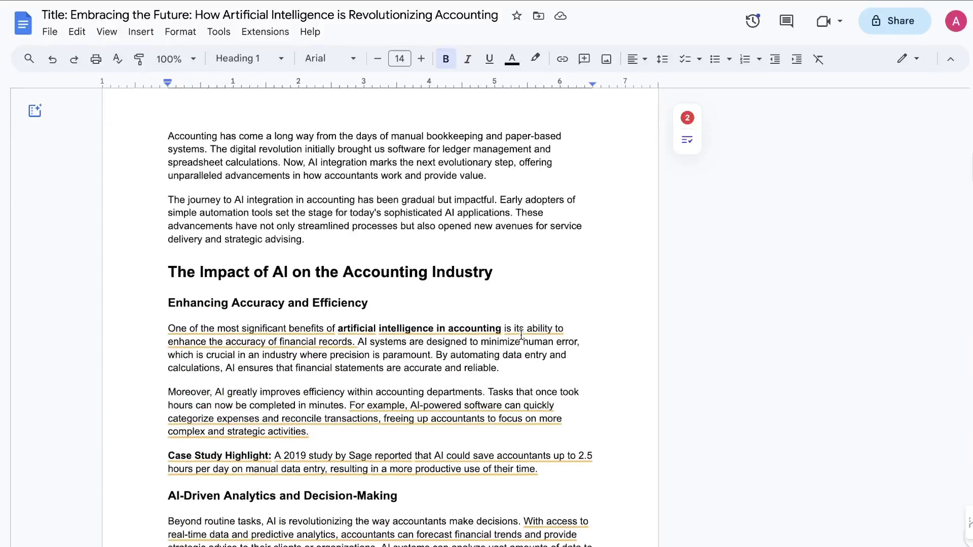
pyautogui.scroll(-10, 521, 335)
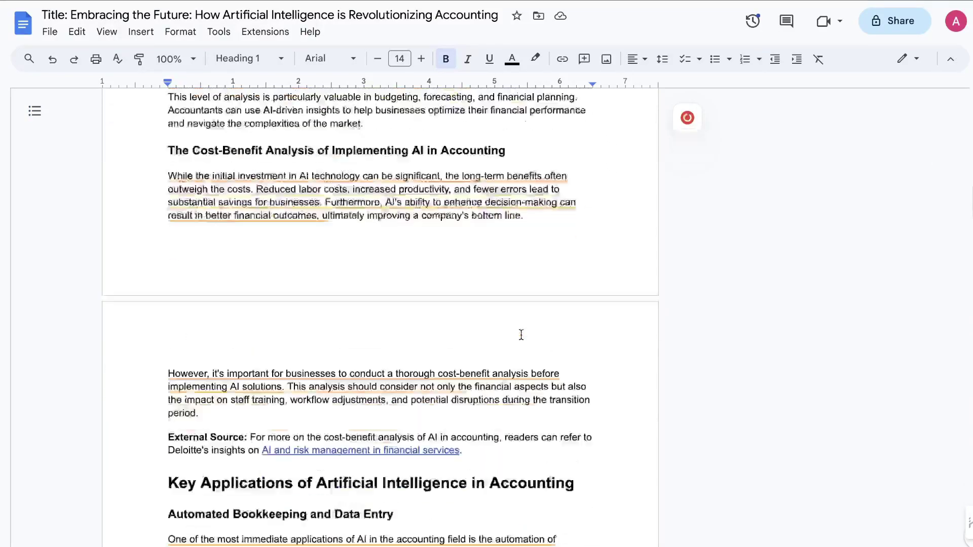
pyautogui.scroll(-8, 522, 335)
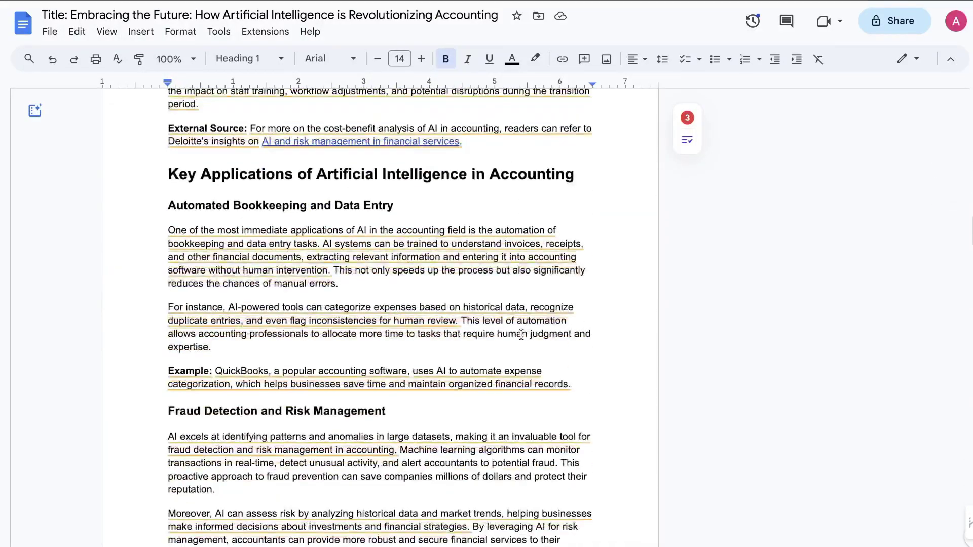
pyautogui.scroll(-10, 522, 335)
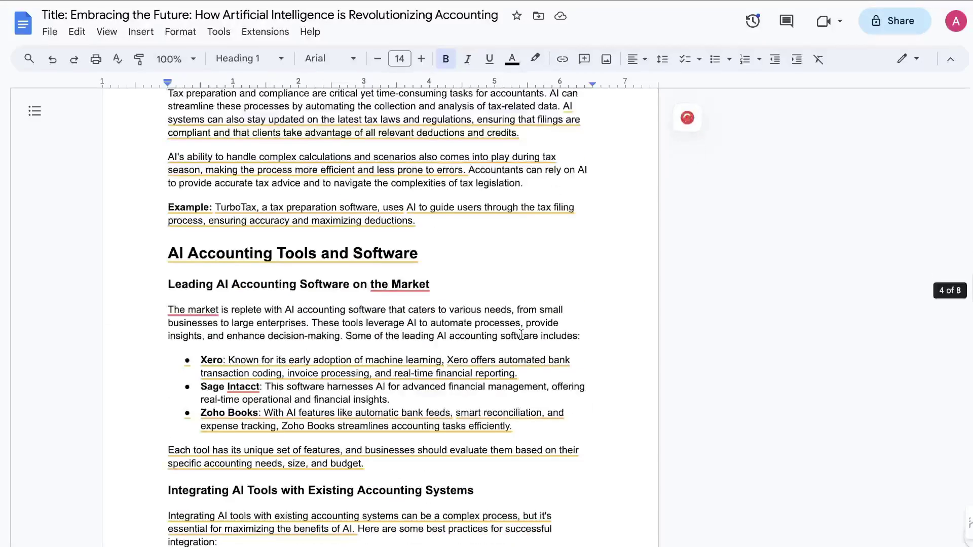
pyautogui.scroll(-1, 522, 335)
pyautogui.scroll(-13, 522, 335)
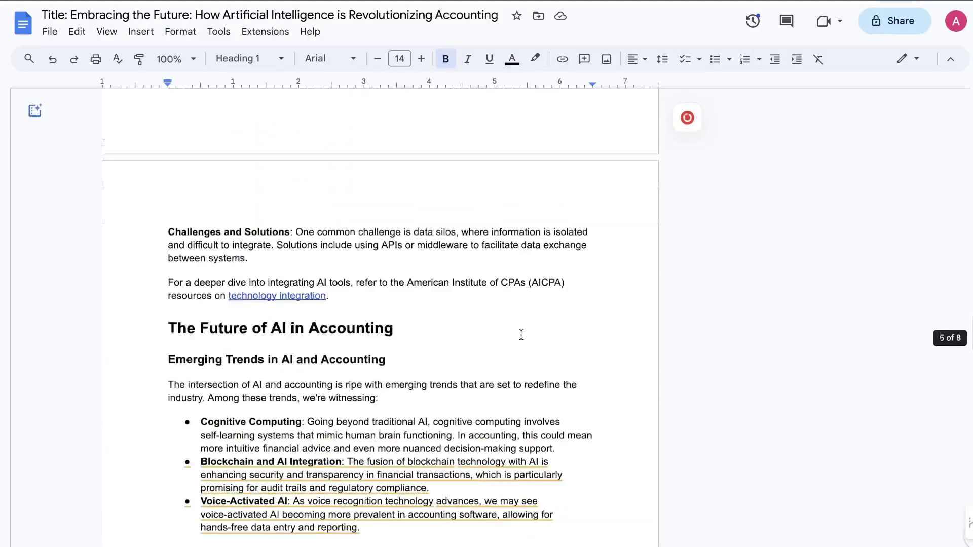
pyautogui.scroll(-8, 522, 335)
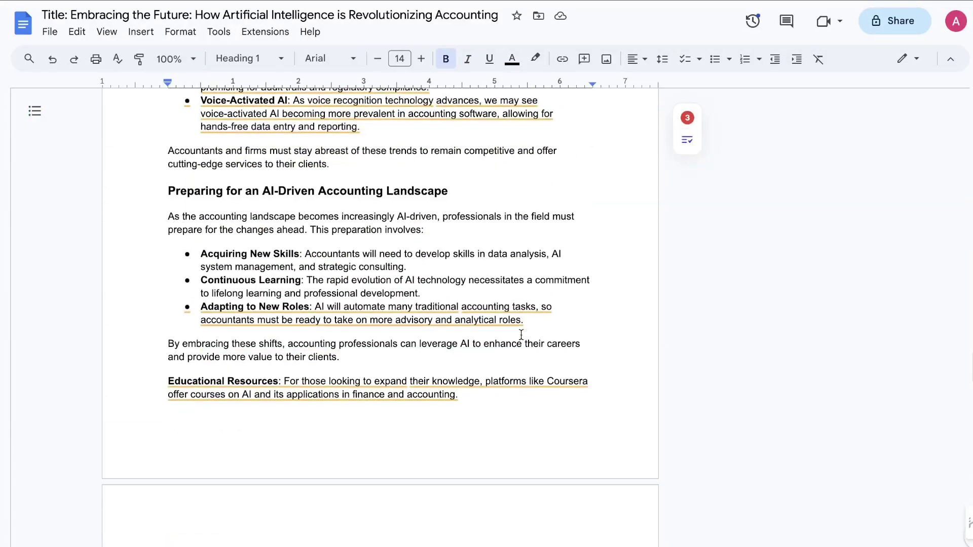
pyautogui.scroll(2, 522, 335)
pyautogui.scroll(-5, 521, 335)
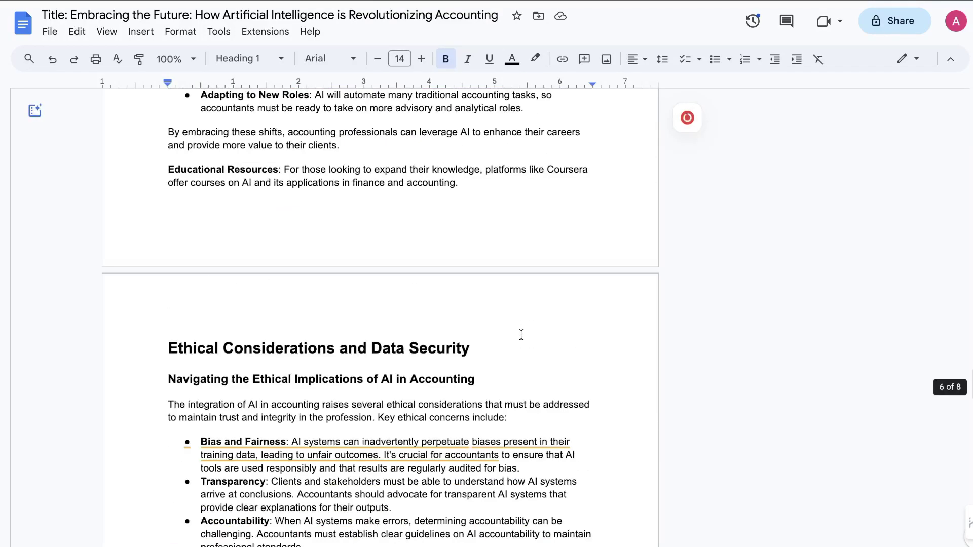
pyautogui.scroll(-9, 521, 336)
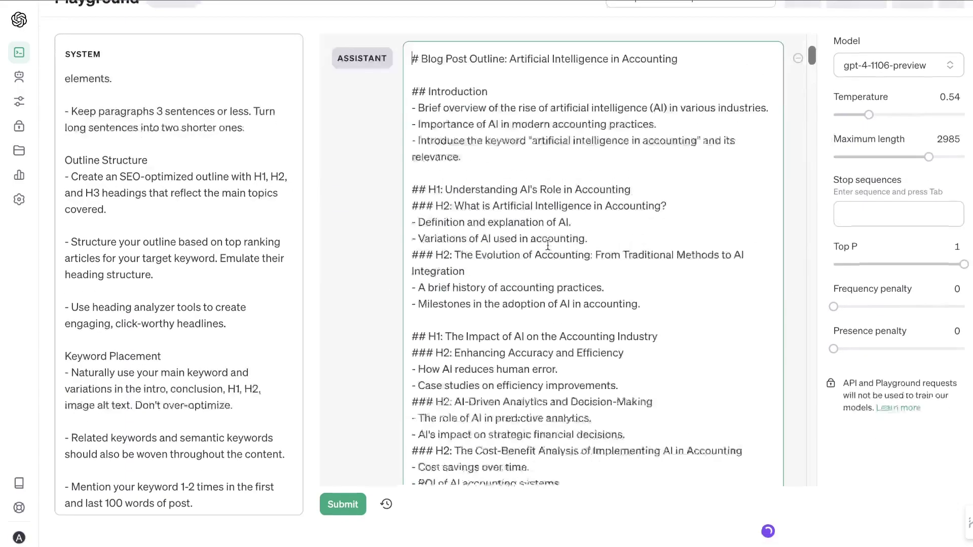
pyautogui.scroll(-3, 548, 245)
pyautogui.scroll(-5, 548, 245)
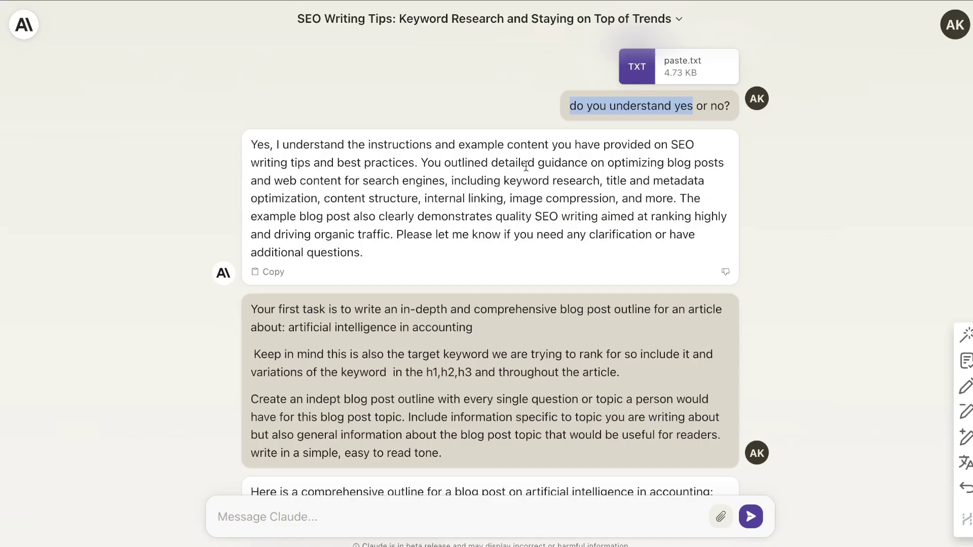
# Select the entire blog-post writing prompt in the Claude conversation.
pyautogui.scroll(-5, 556, 270)
pyautogui.scroll(-20, 556, 269)
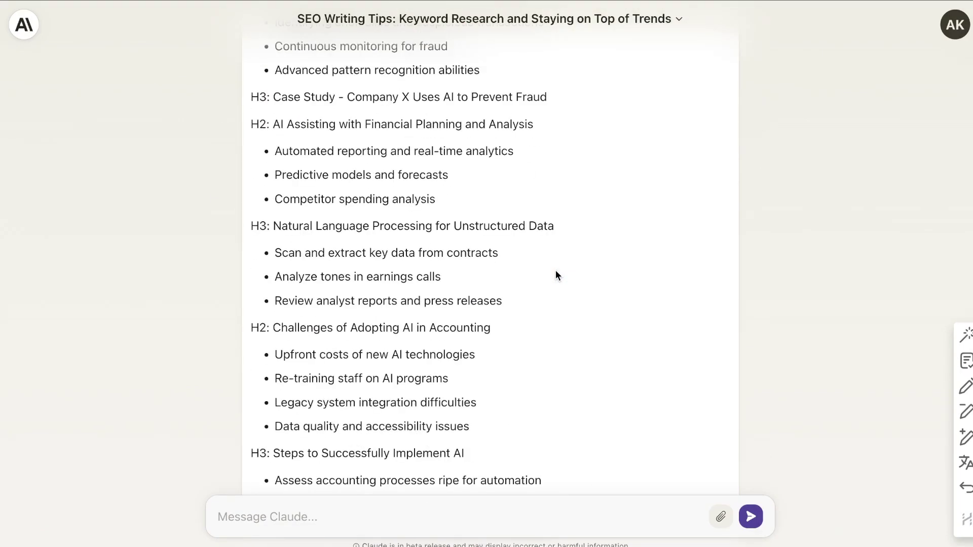
pyautogui.scroll(-5, 556, 270)
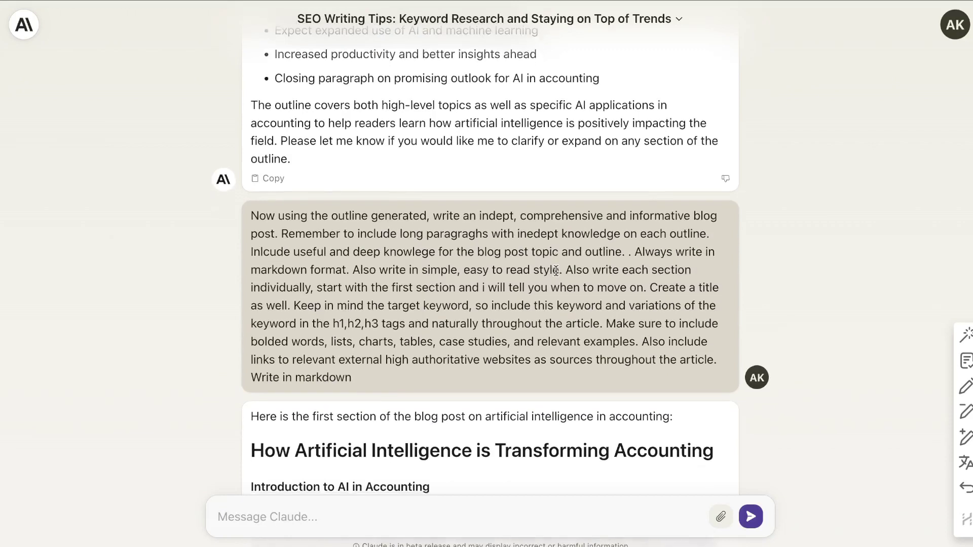
pyautogui.tripleClick(460, 256)
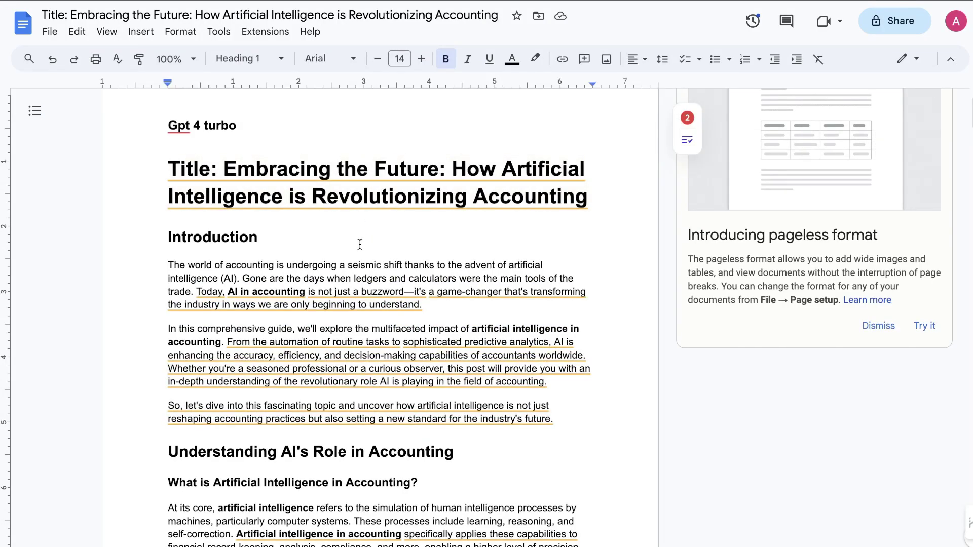
pyautogui.scroll(-3, 360, 244)
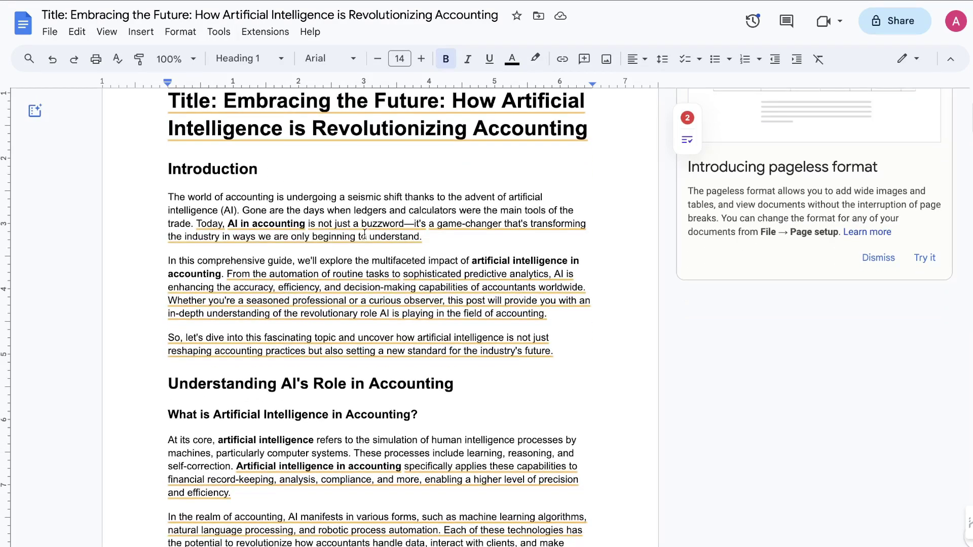
pyautogui.scroll(-7, 364, 235)
pyautogui.scroll(-2, 379, 249)
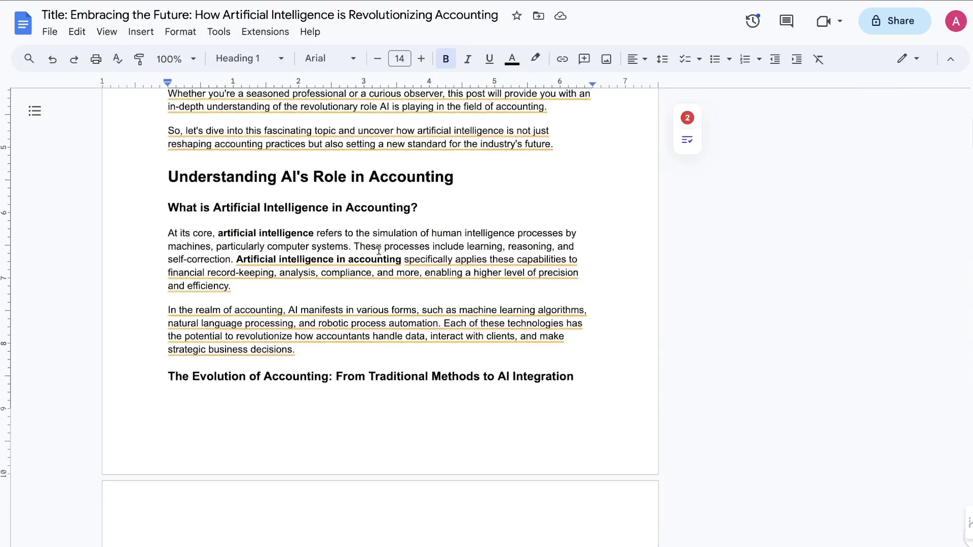
pyautogui.scroll(-14, 428, 283)
pyautogui.scroll(-4, 521, 335)
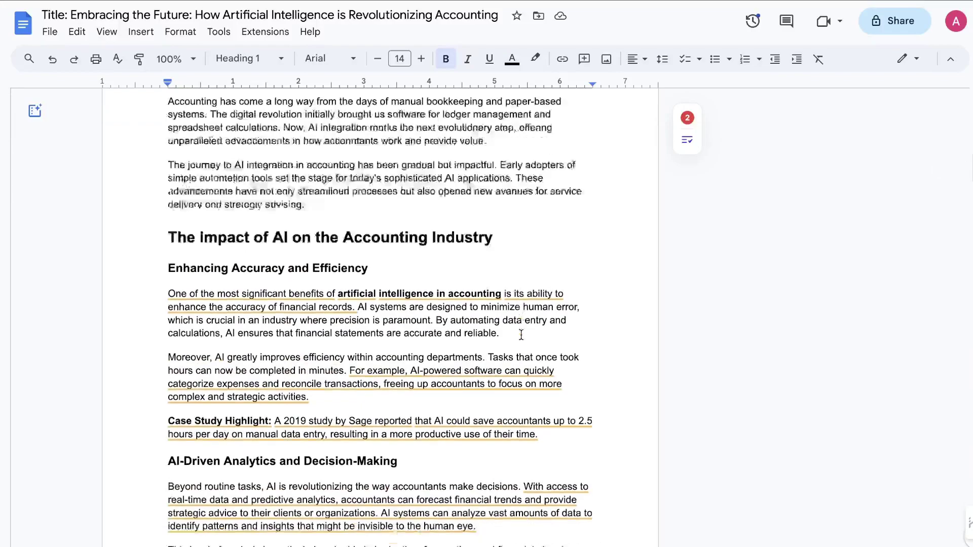
pyautogui.scroll(-20, 521, 335)
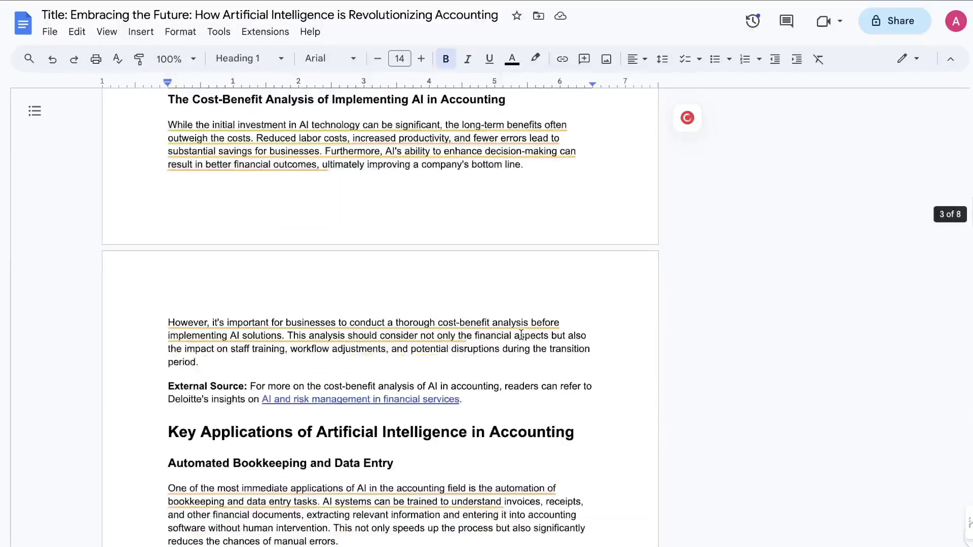
pyautogui.scroll(-12, 521, 334)
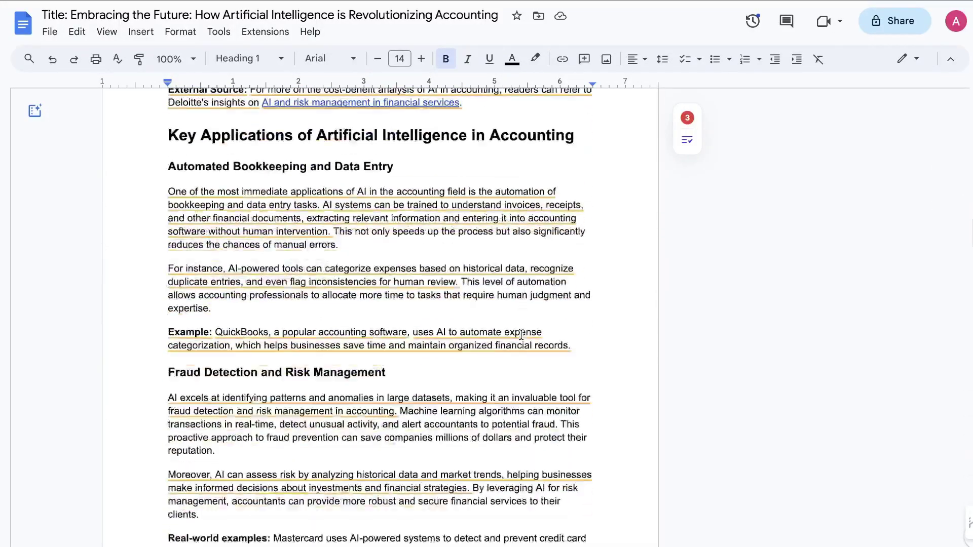
pyautogui.scroll(-20, 521, 334)
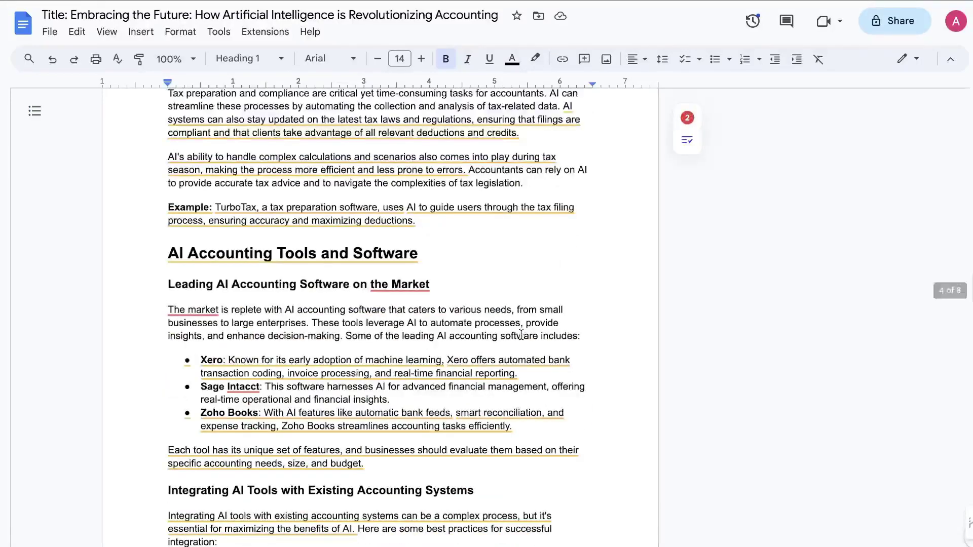
pyautogui.scroll(-20, 521, 334)
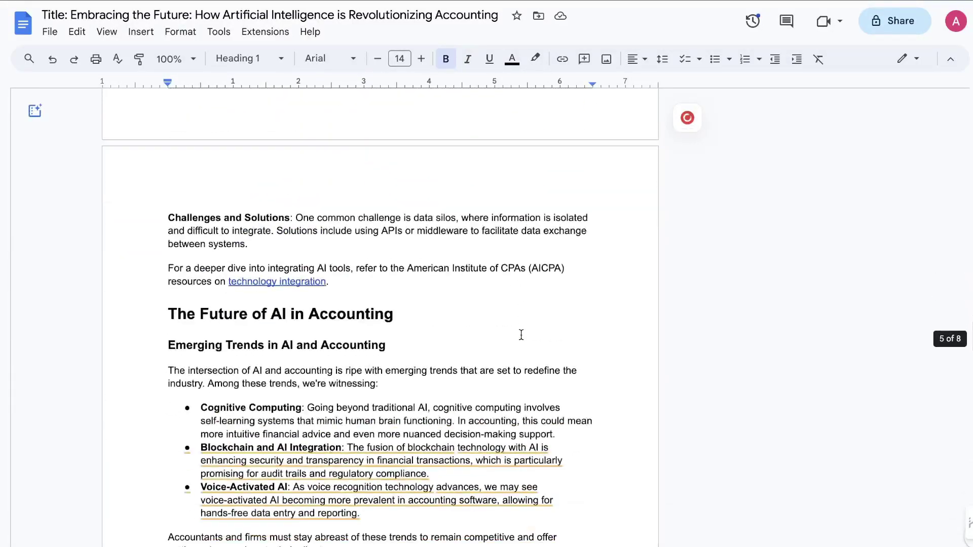
pyautogui.scroll(-15, 522, 334)
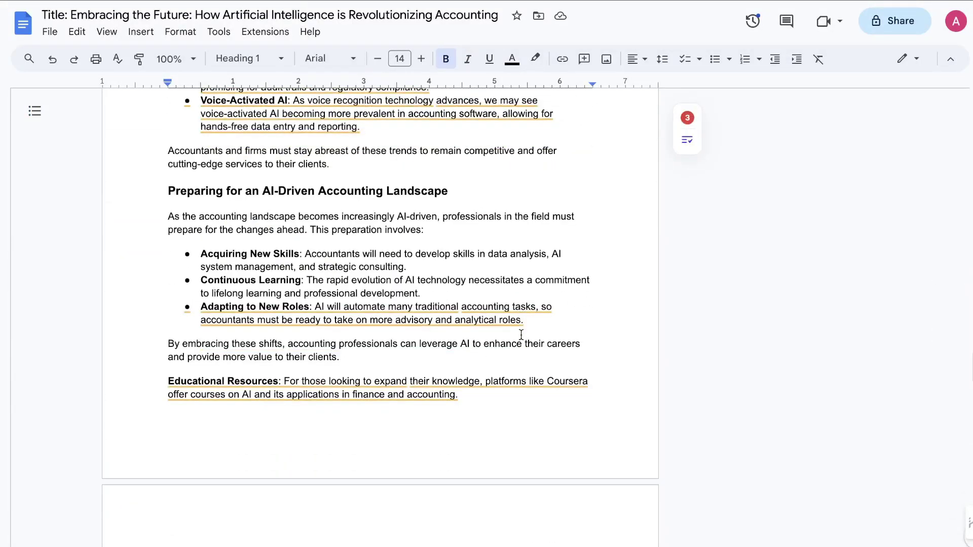
pyautogui.scroll(-5, 521, 335)
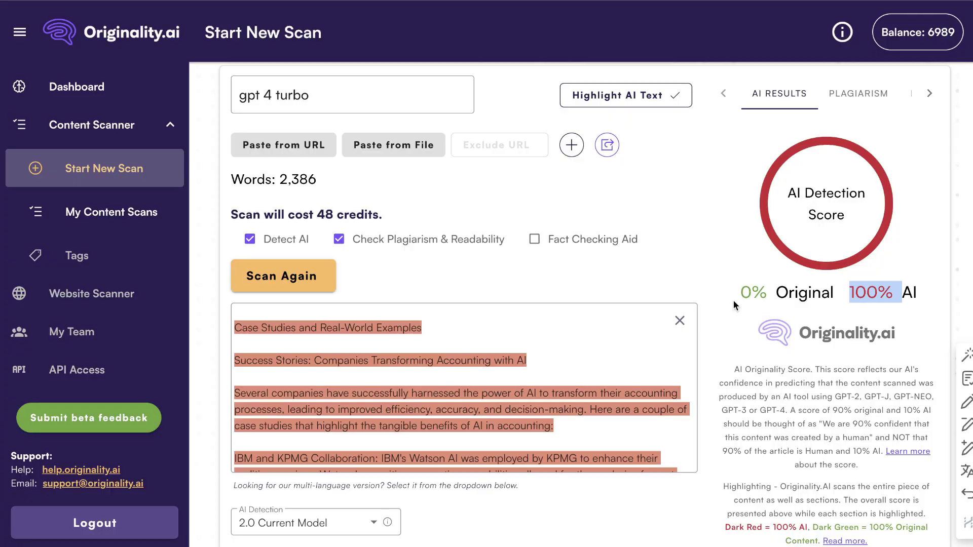